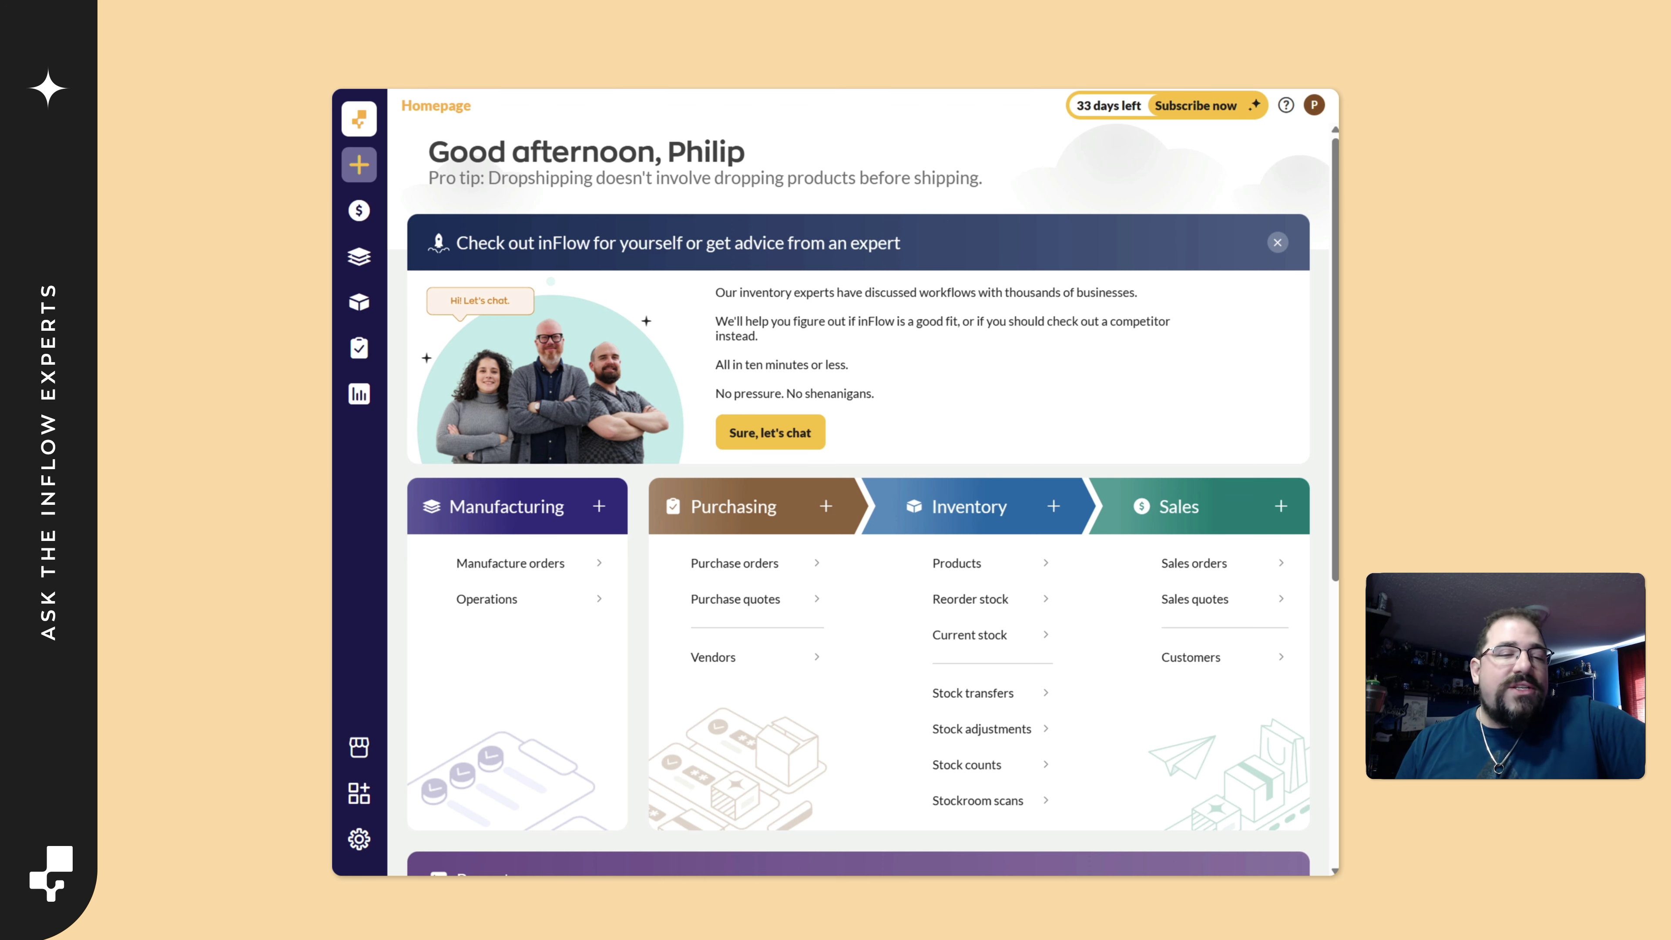
- Open the sales order custom fields from the global settings
mouse_move(349, 849)
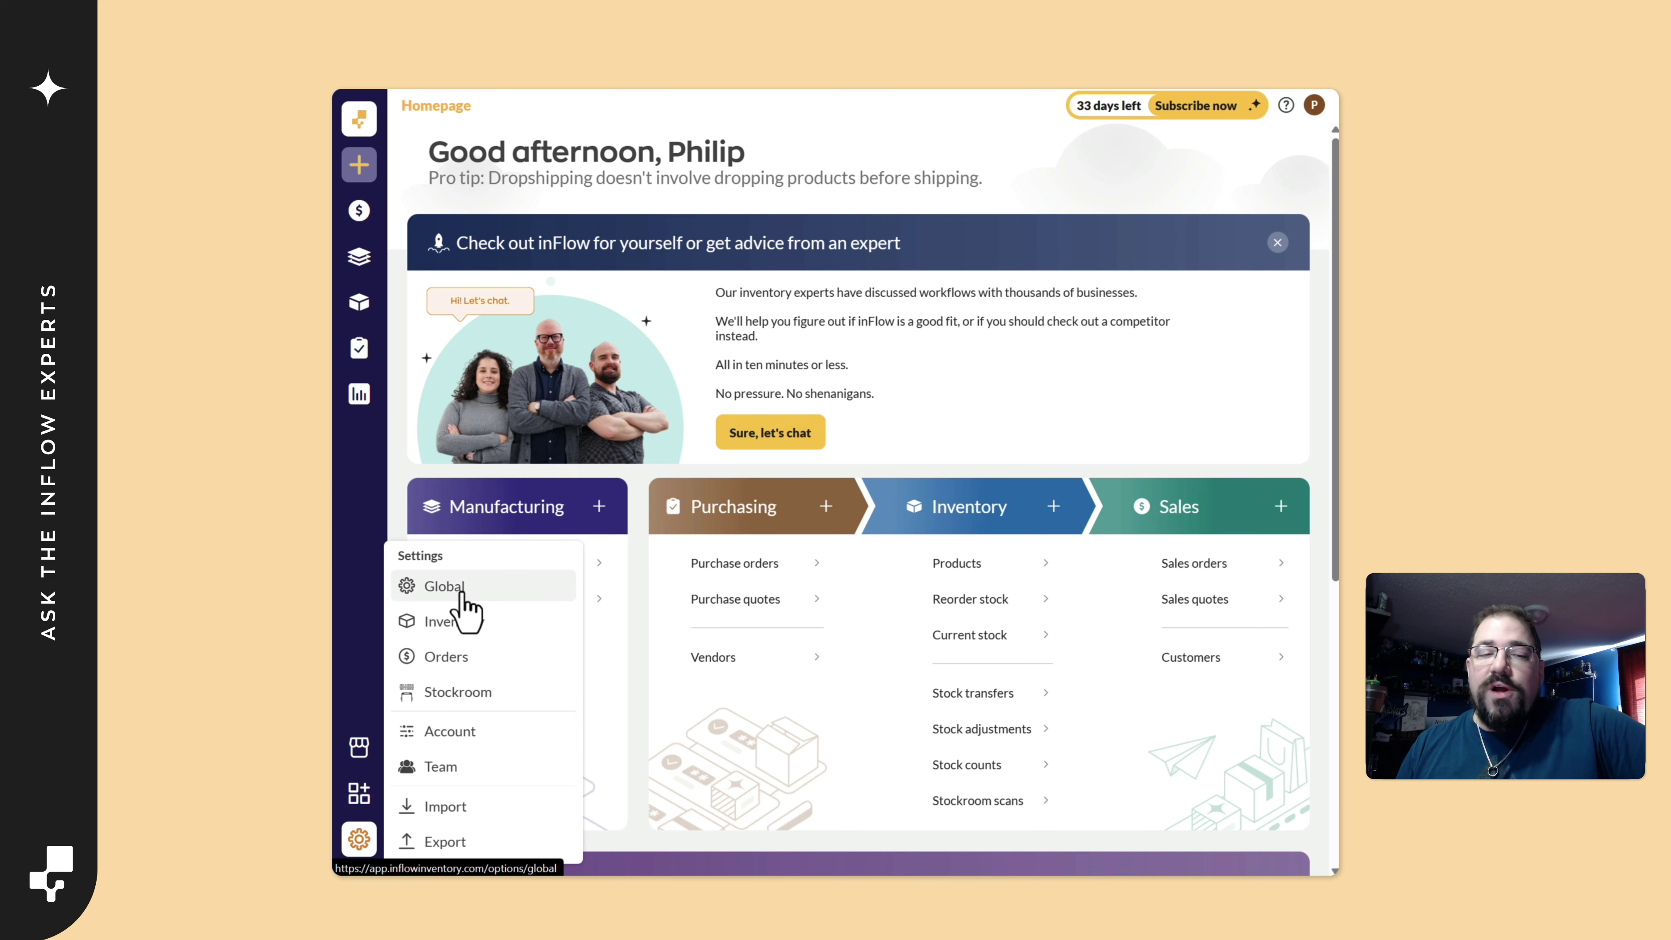
left_click(463, 593)
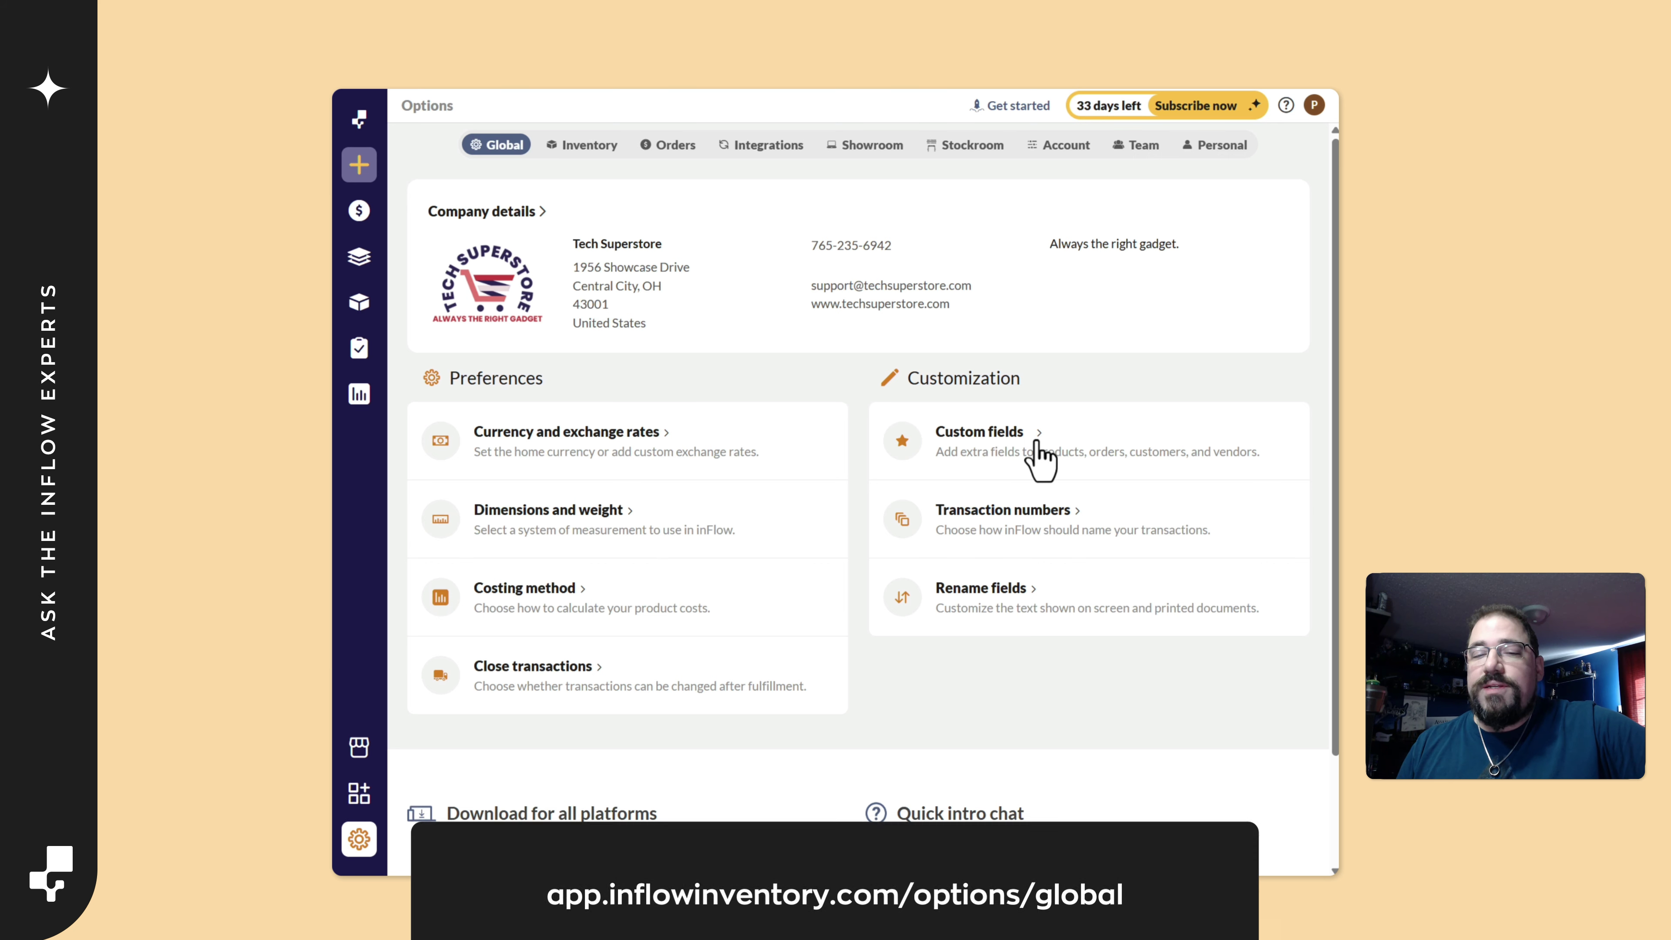
left_click(1039, 455)
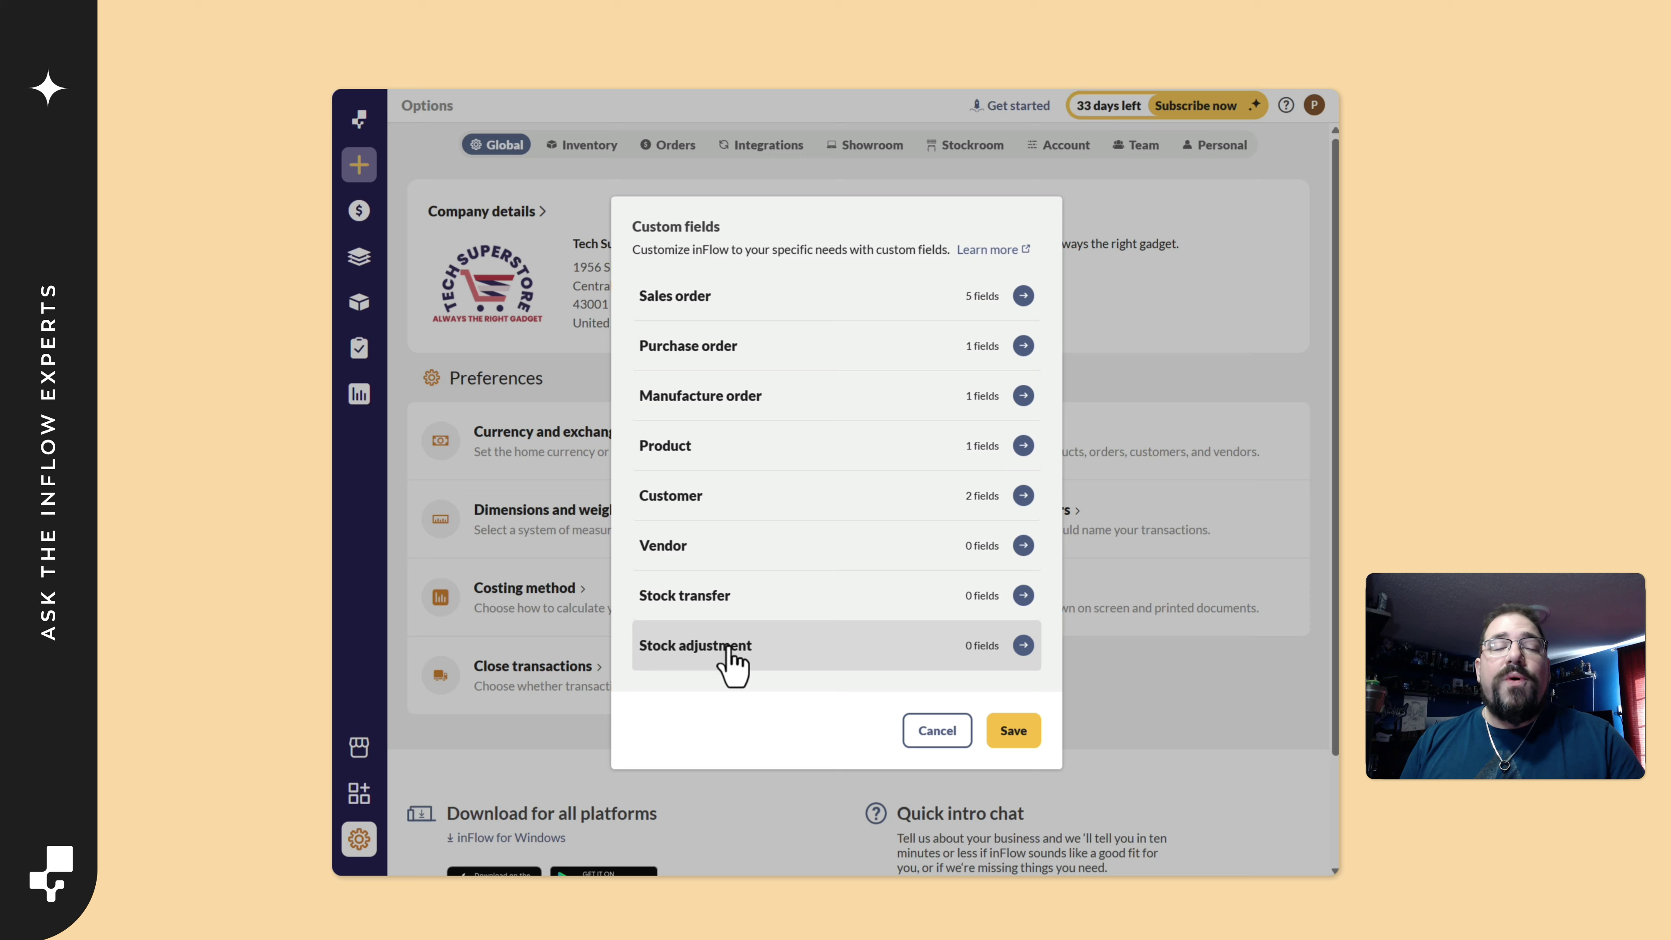
left_click(792, 297)
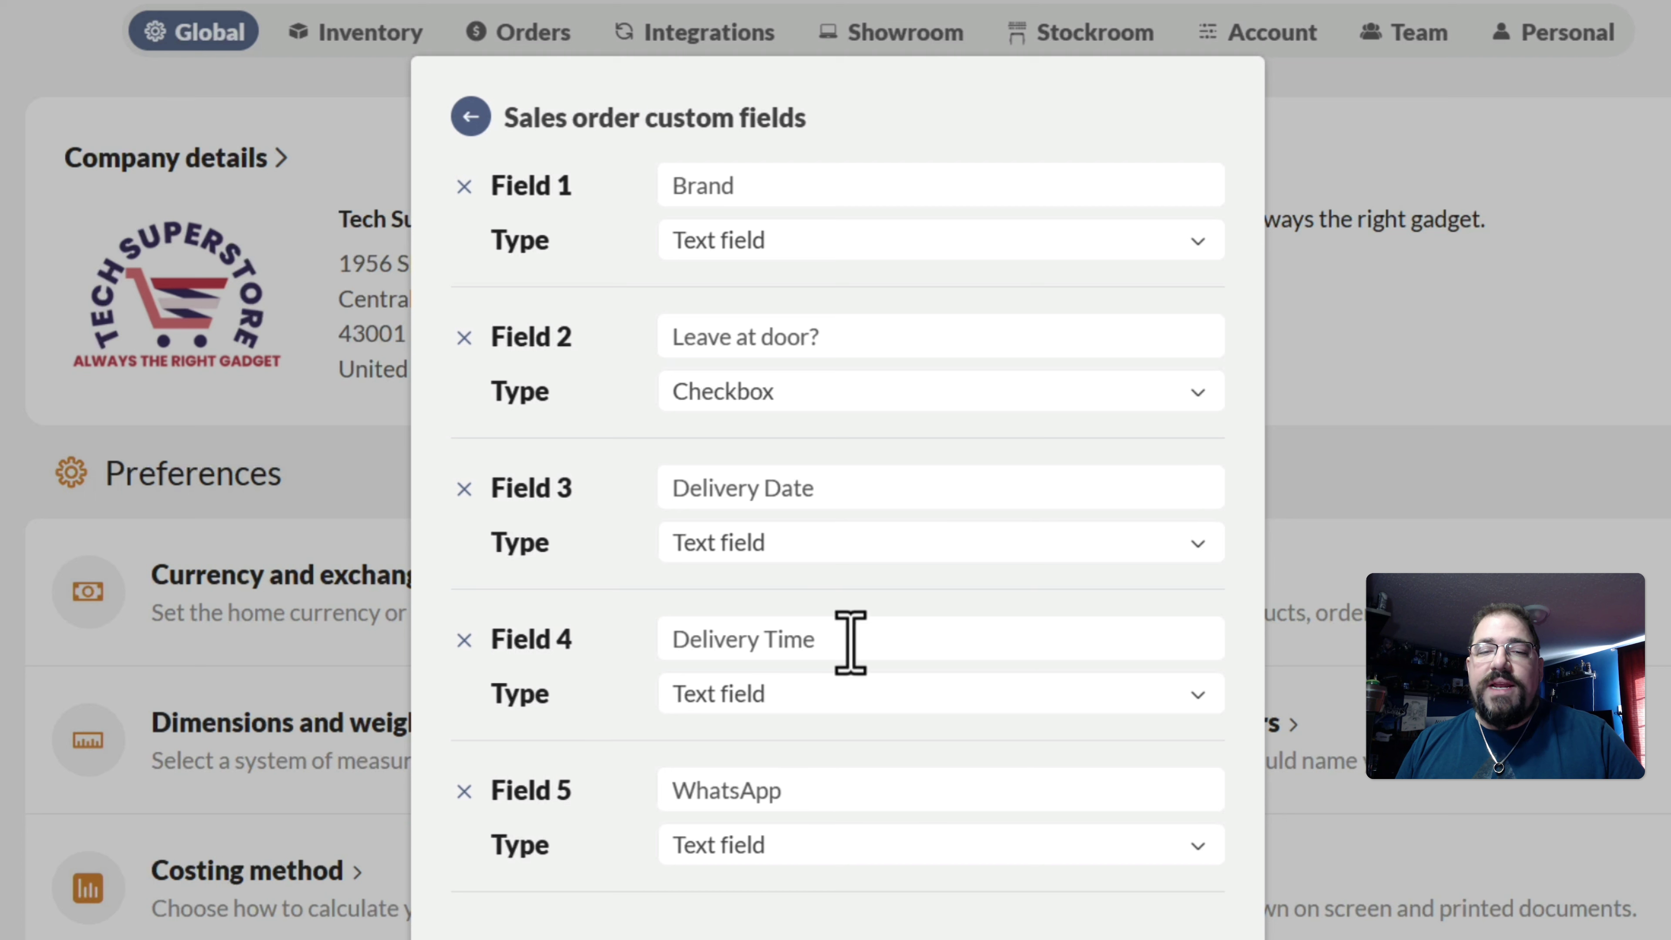
left_click_drag(846, 485, 595, 490)
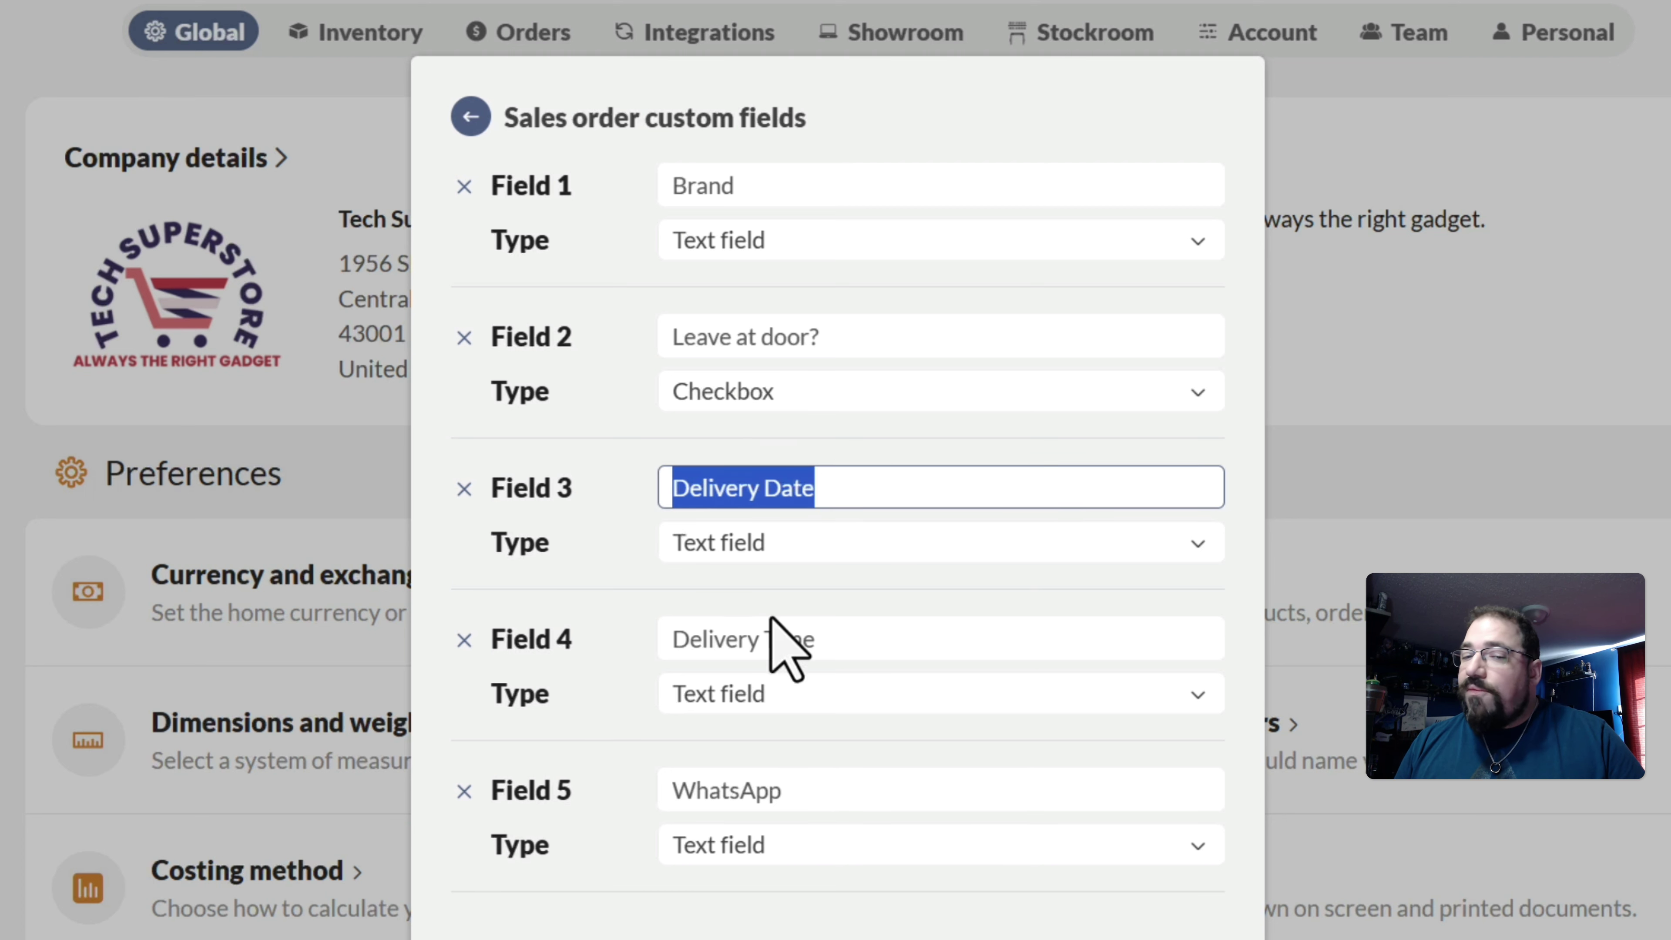
left_click(843, 631)
left_click_drag(842, 632, 599, 620)
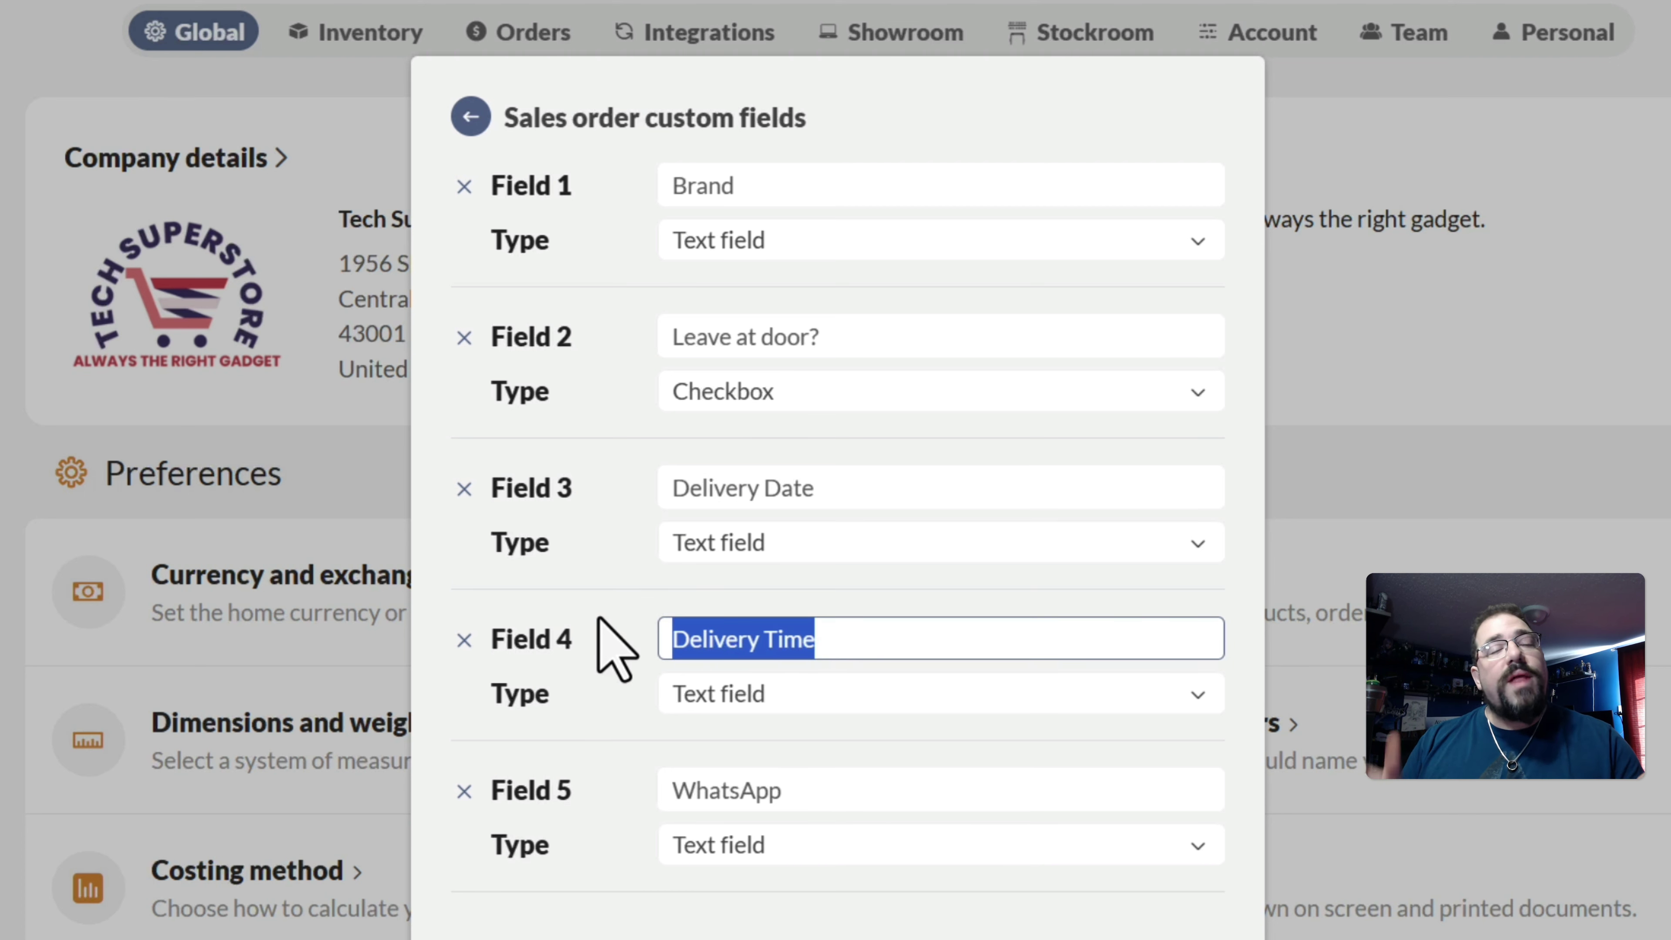
left_click(800, 572)
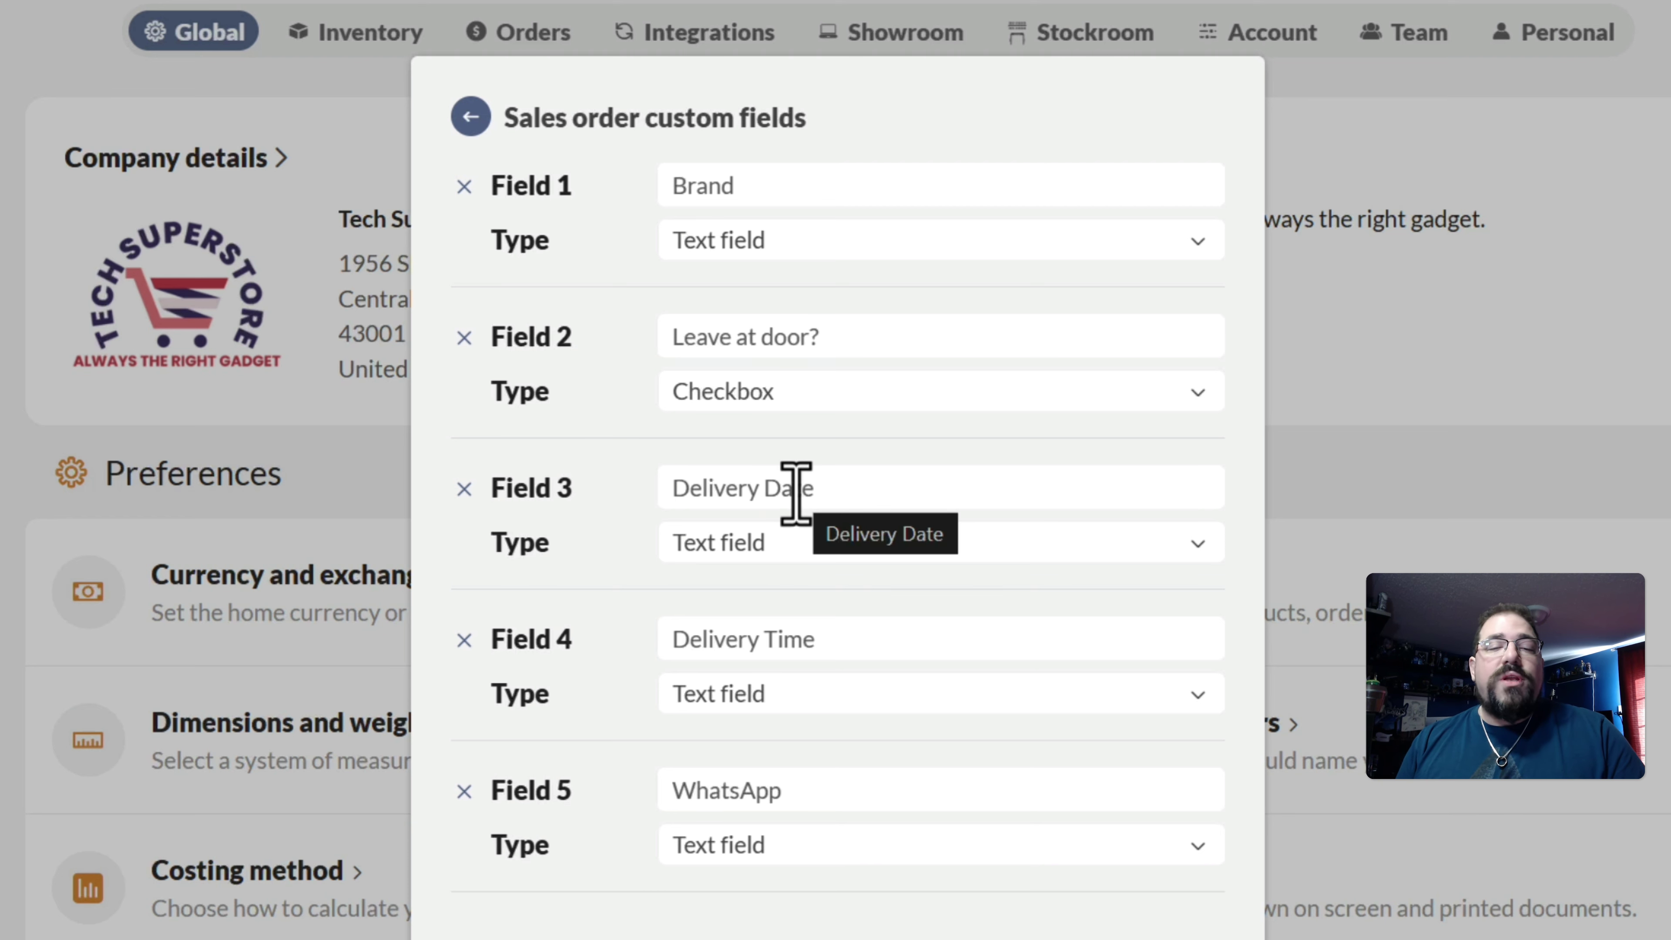
left_click(883, 493)
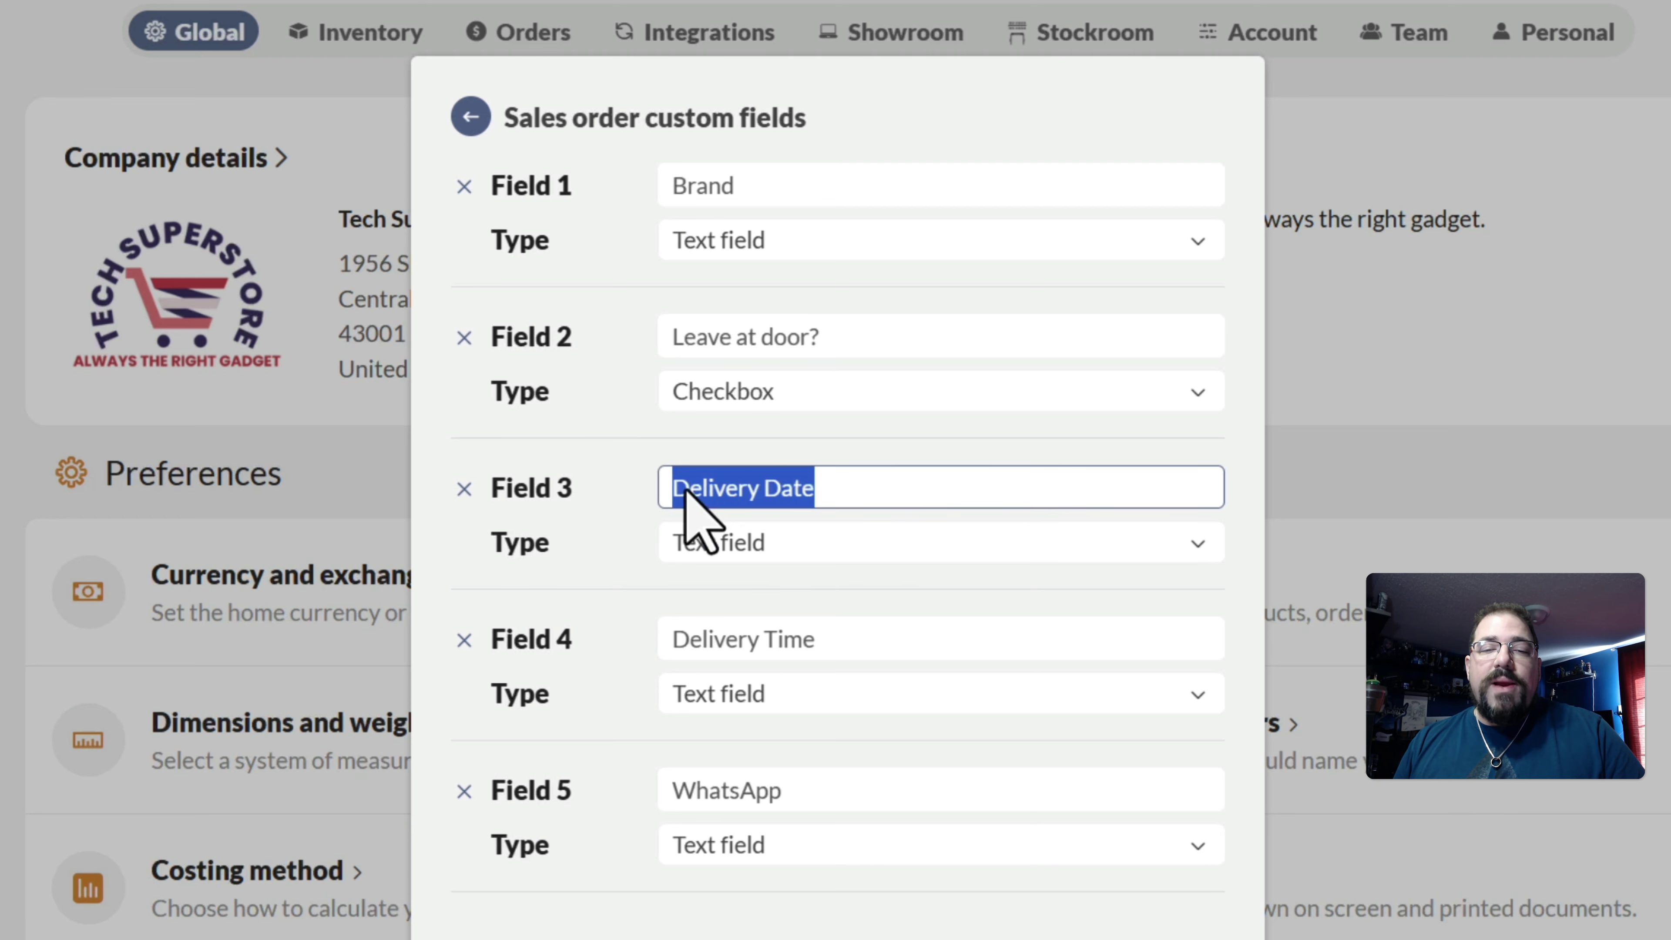
- Change the Delivery Date custom field's type to Date field and the Delivery Time field's type to Drop-down
left_click(798, 541)
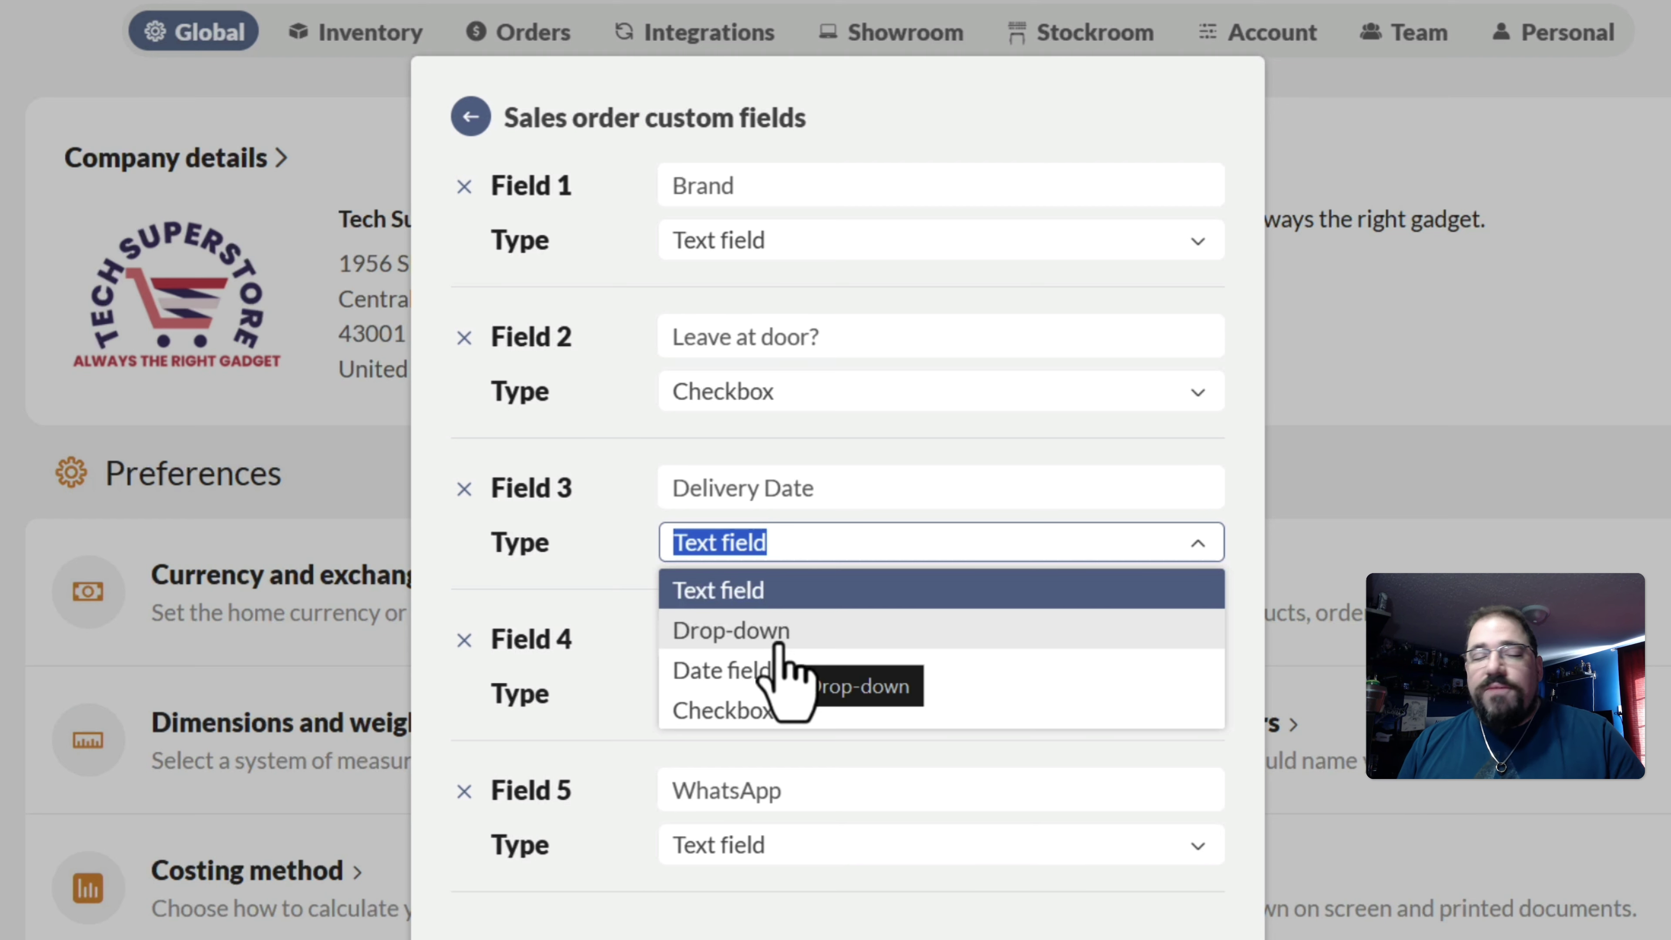
left_click(743, 681)
left_click(794, 693)
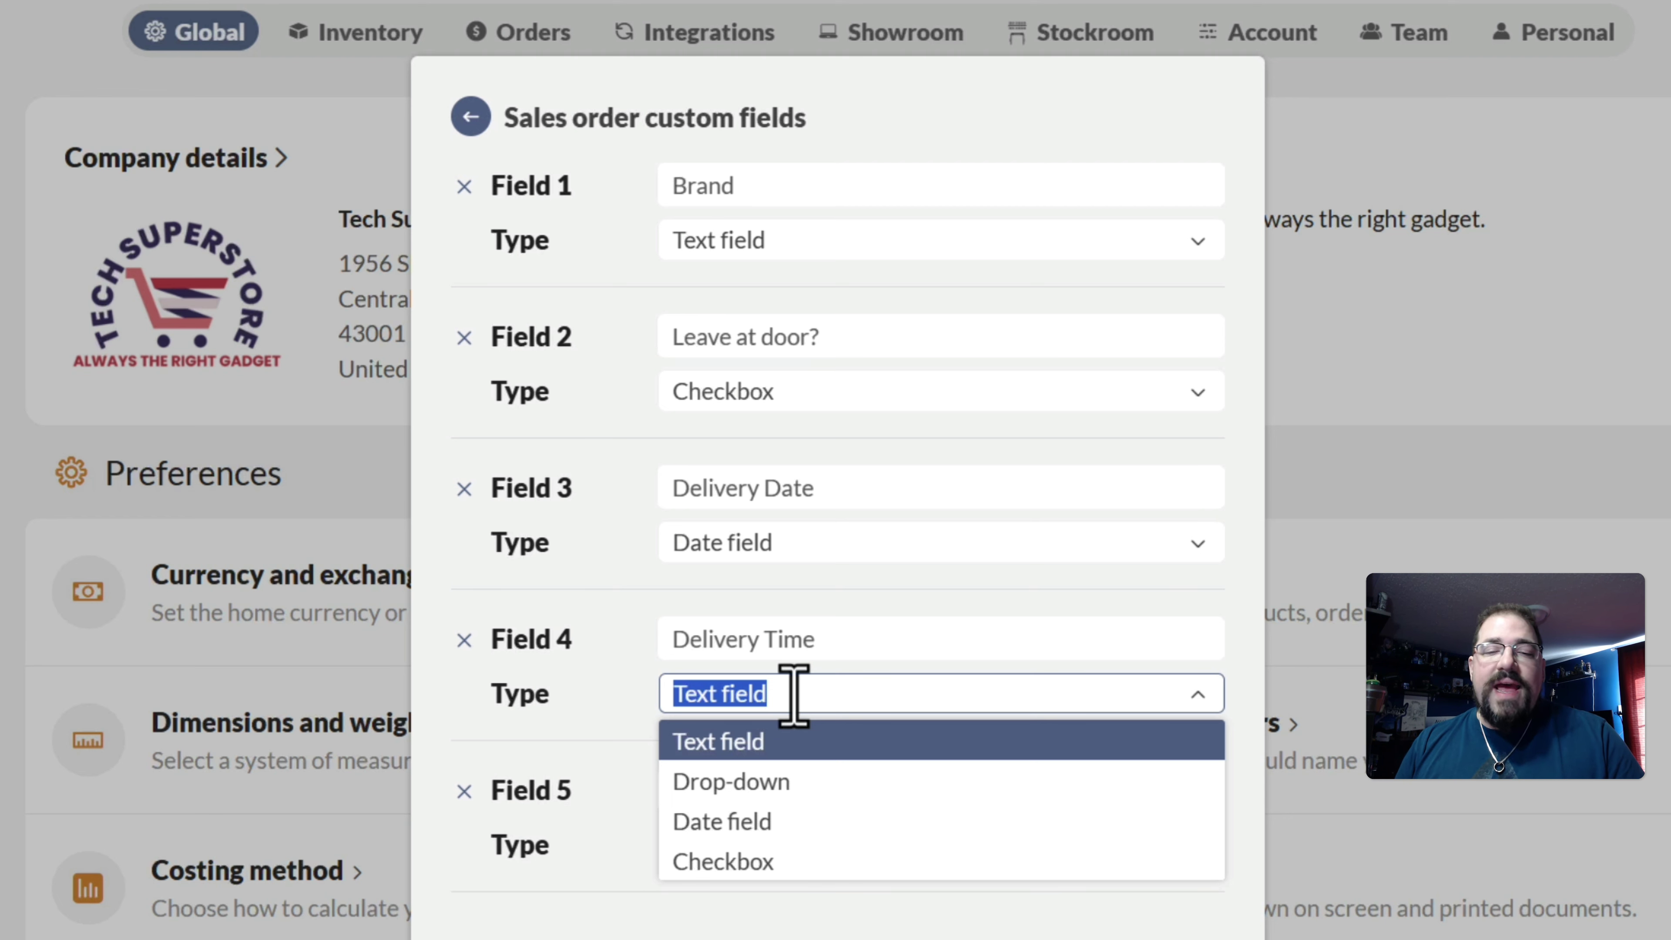
left_click(750, 783)
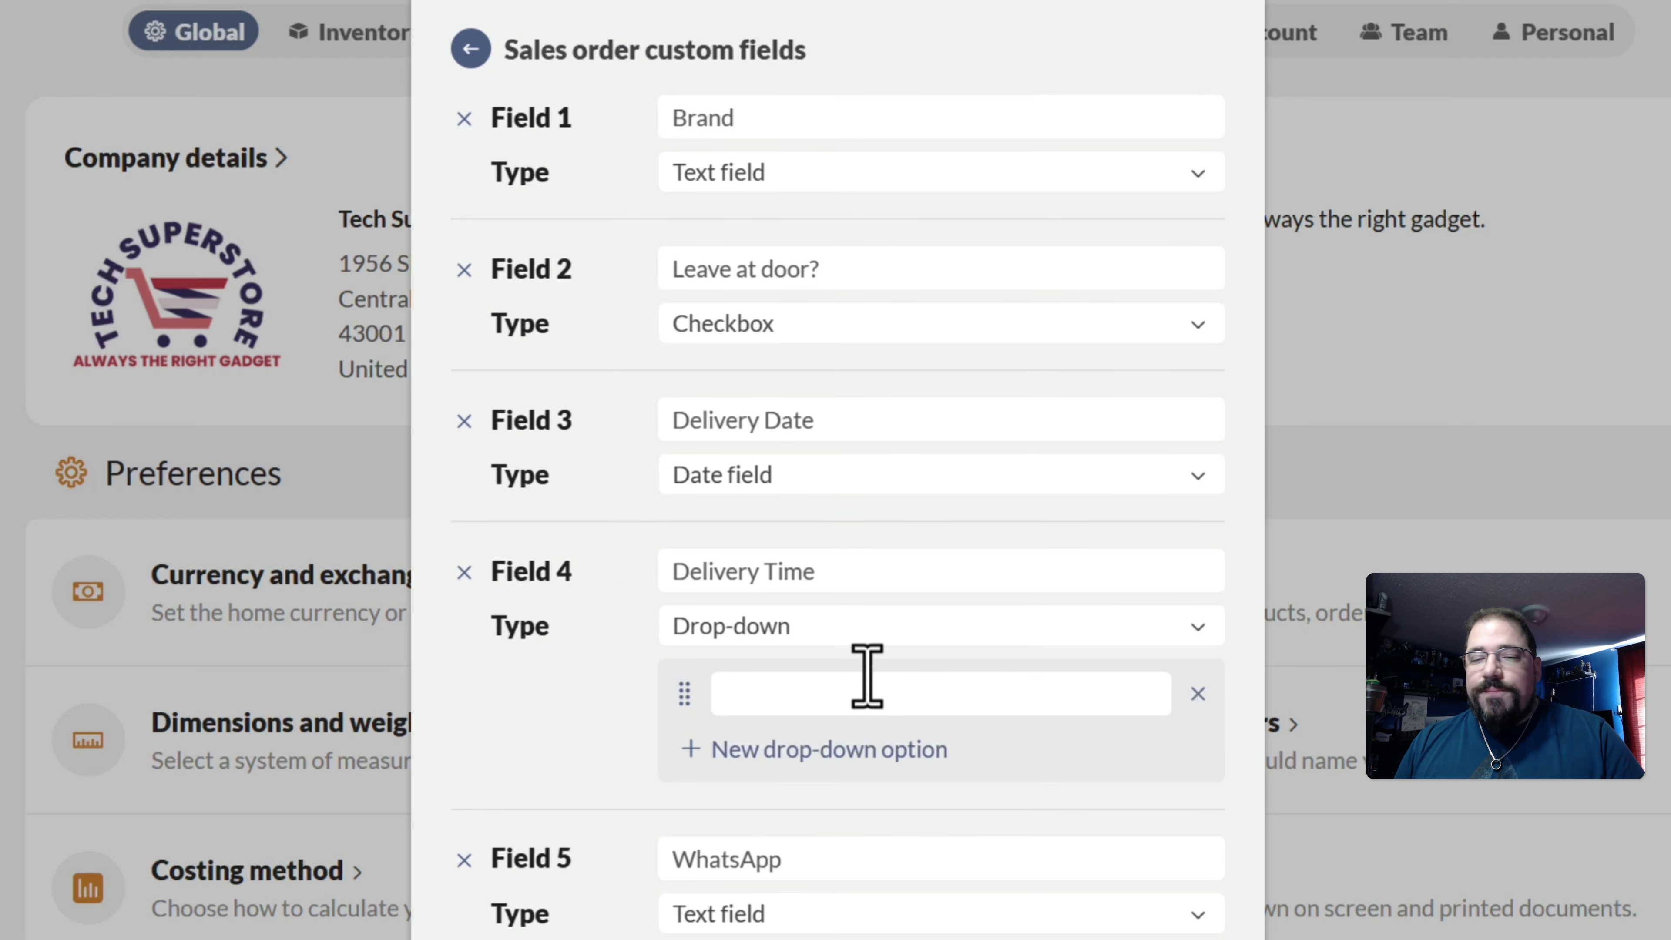
- Add 9am, 12pm and 3pm as the drop-down options for the Delivery Time field
left_click(825, 700)
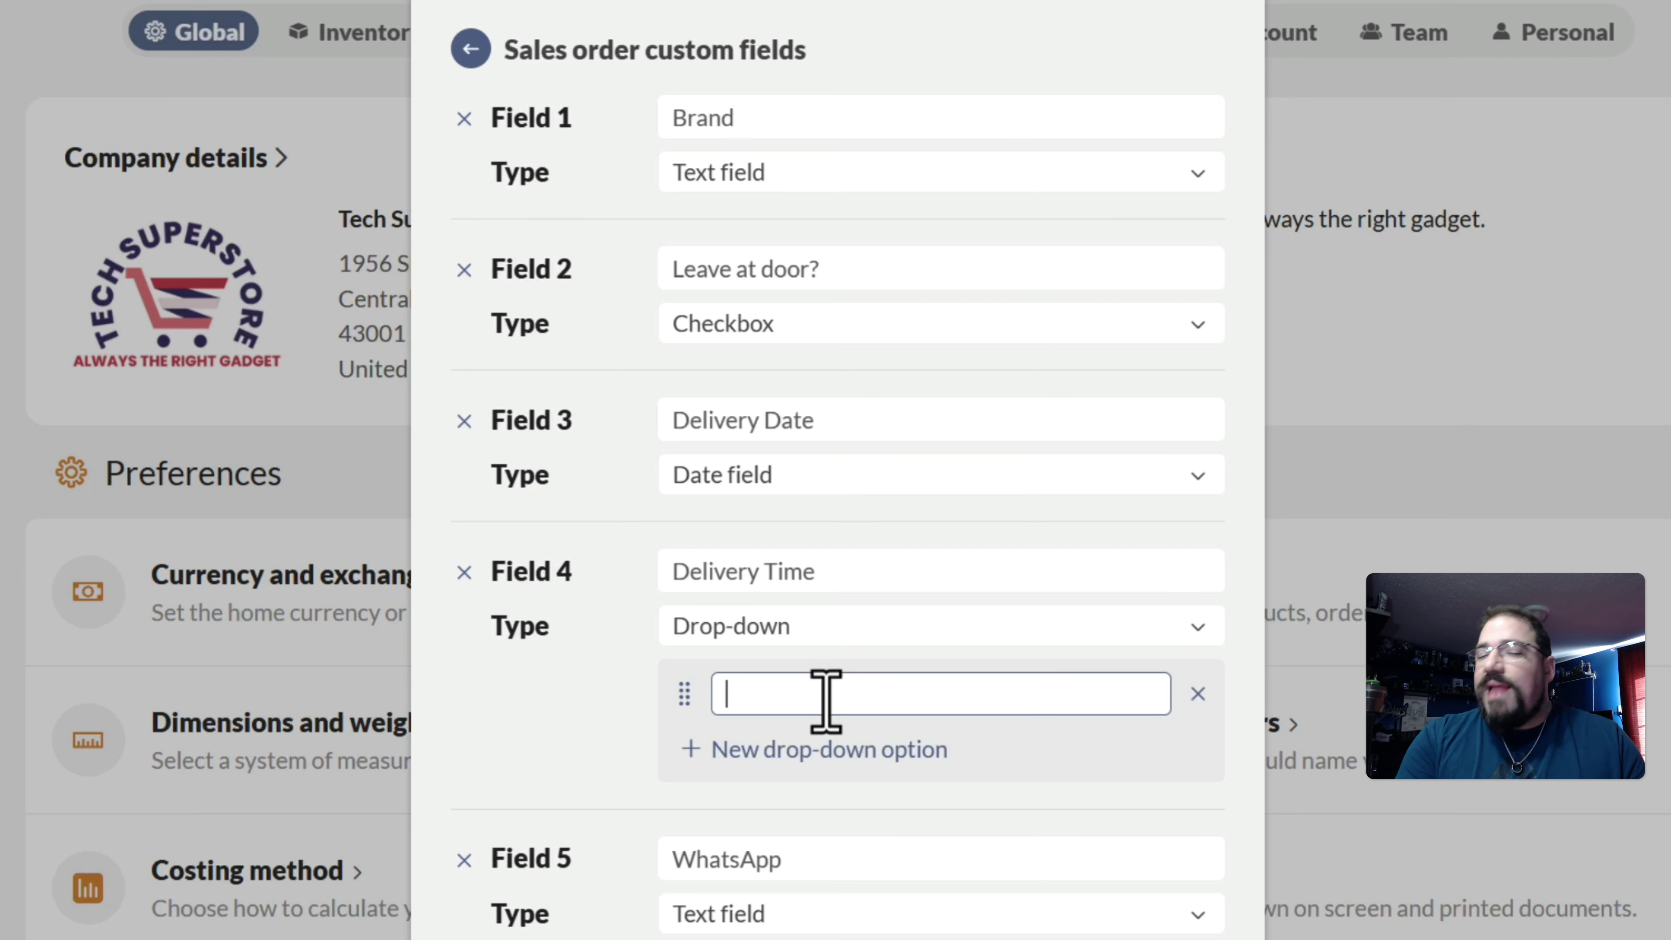
type("9am")
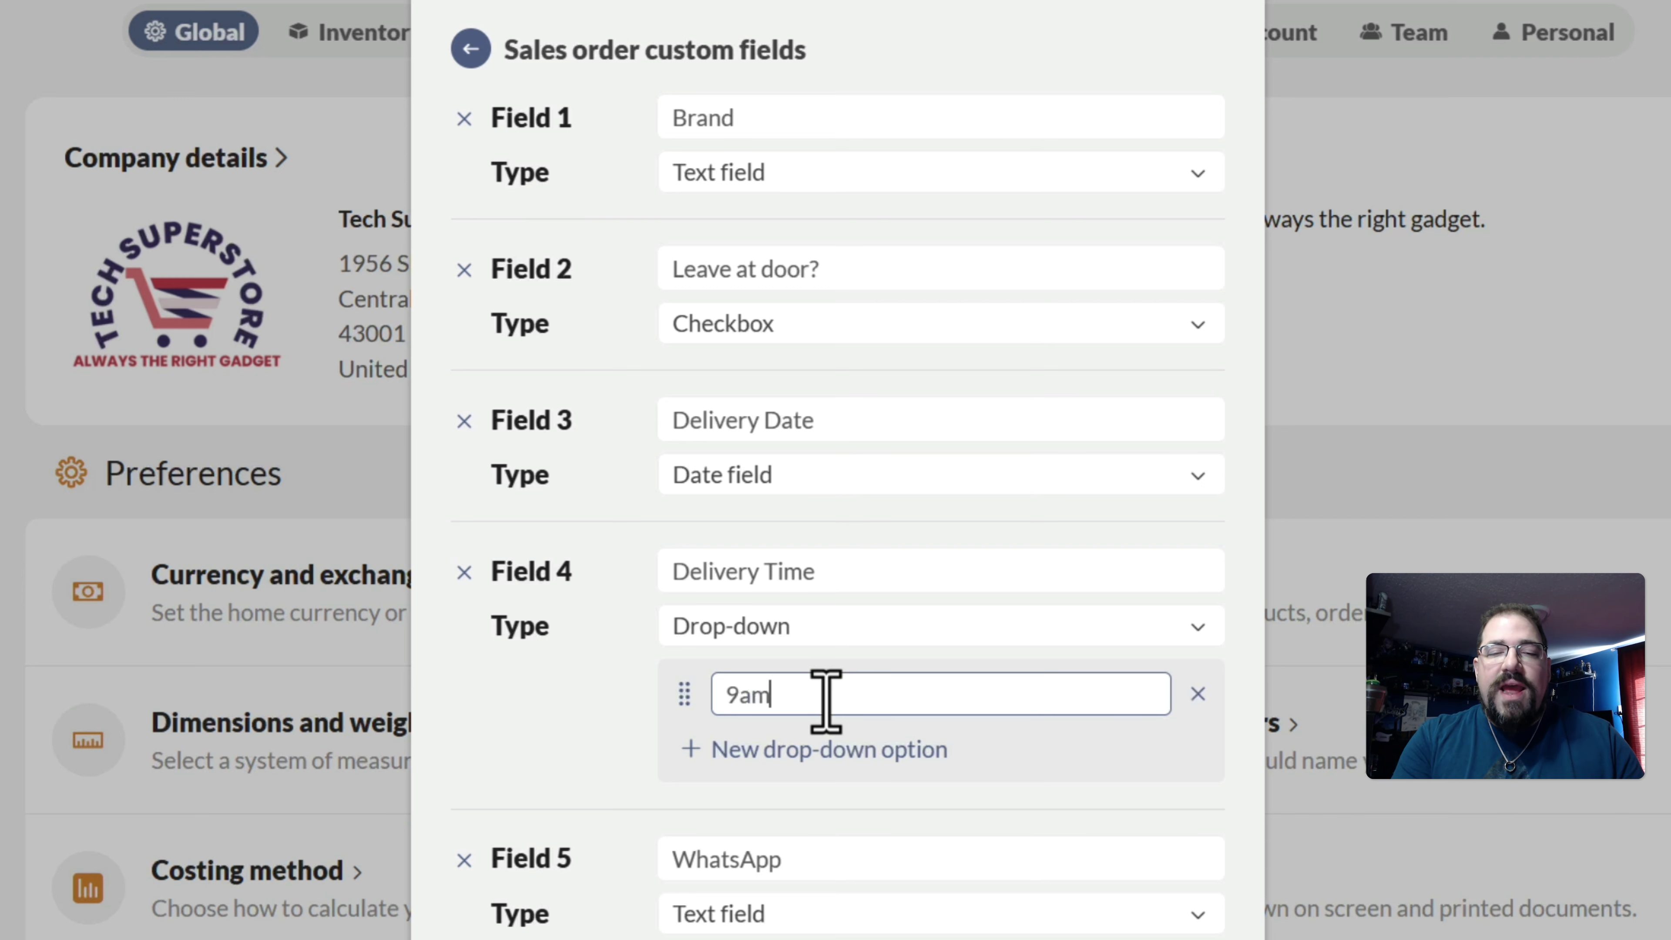
left_click(806, 751)
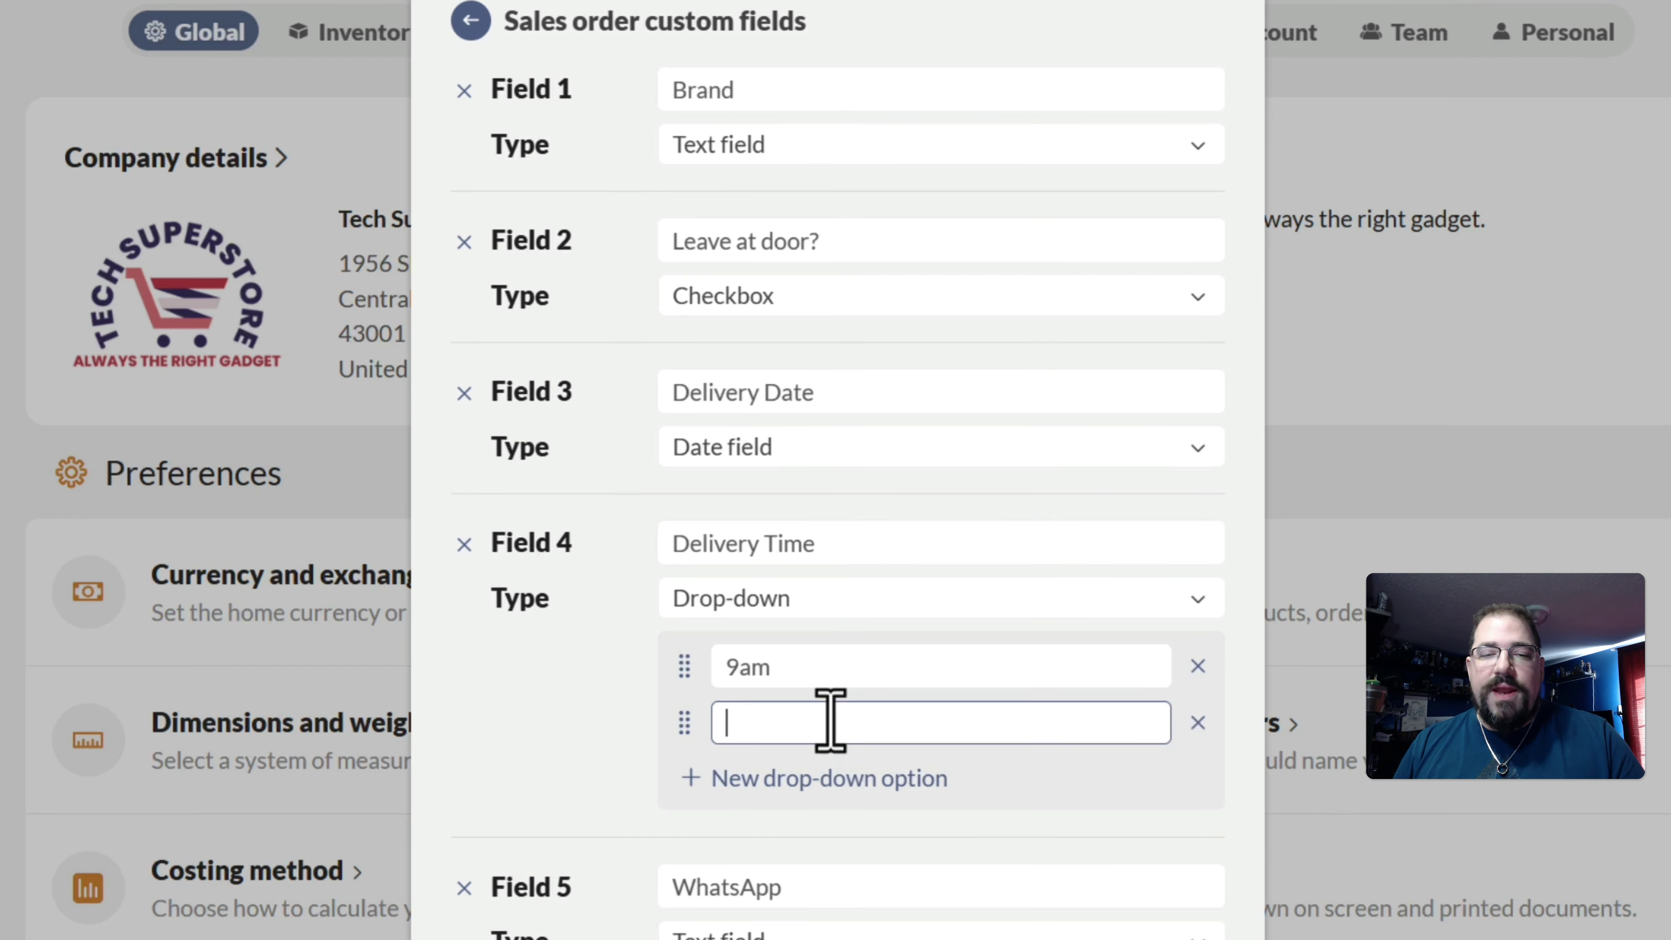
type("12pm")
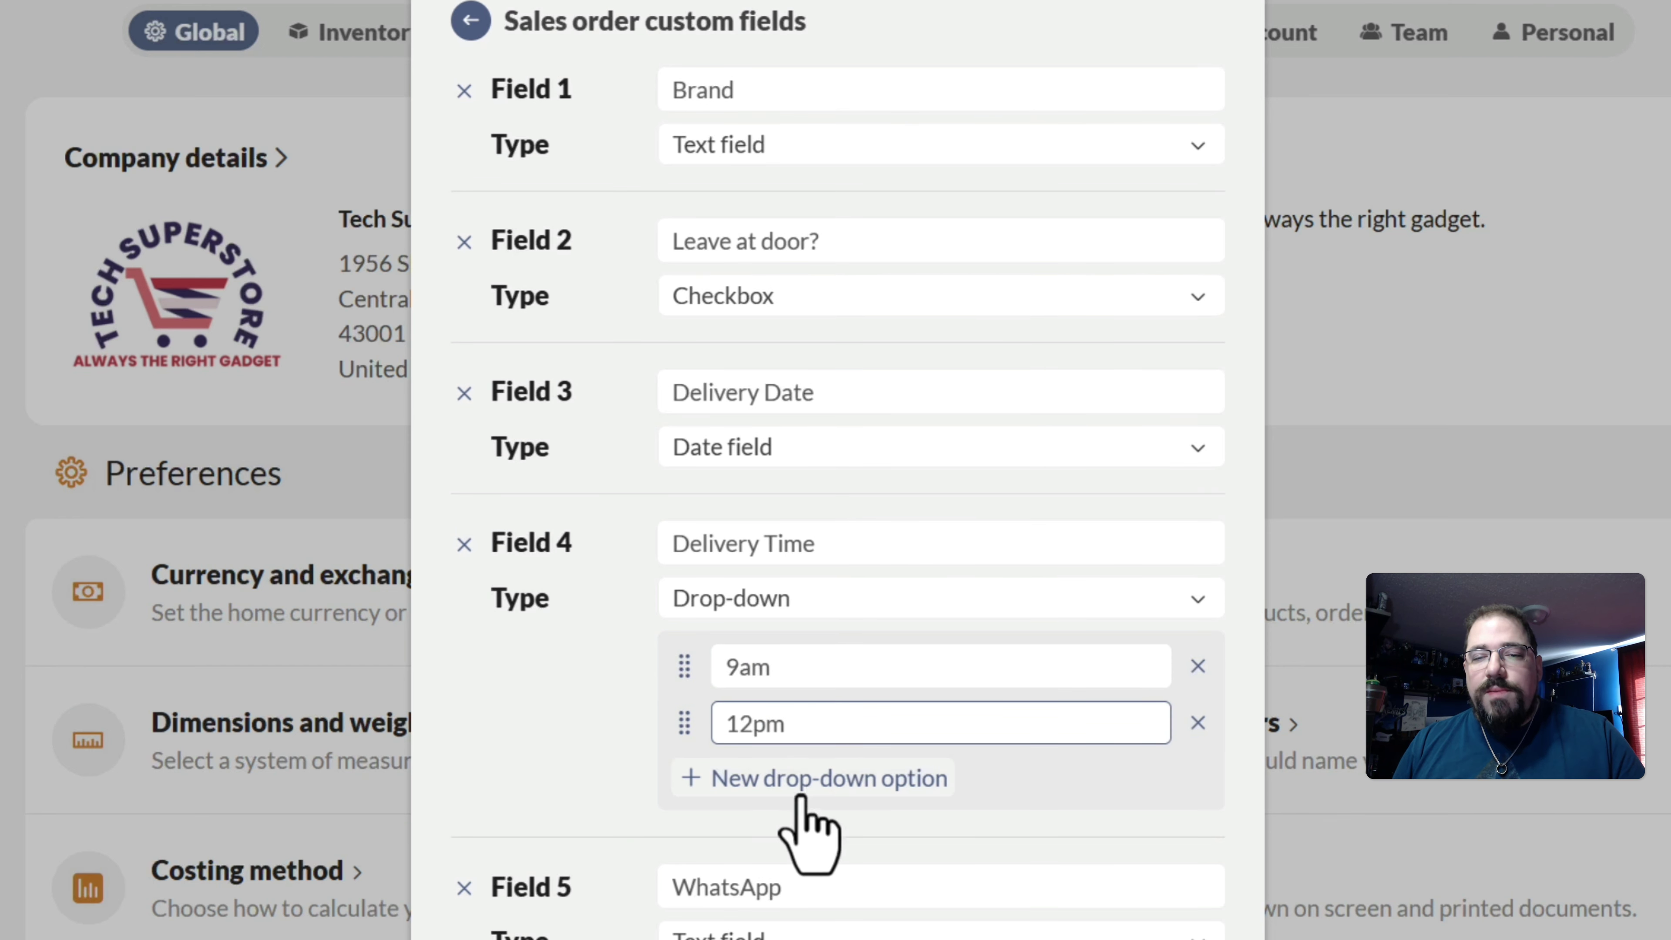
left_click(849, 778)
type("3pm")
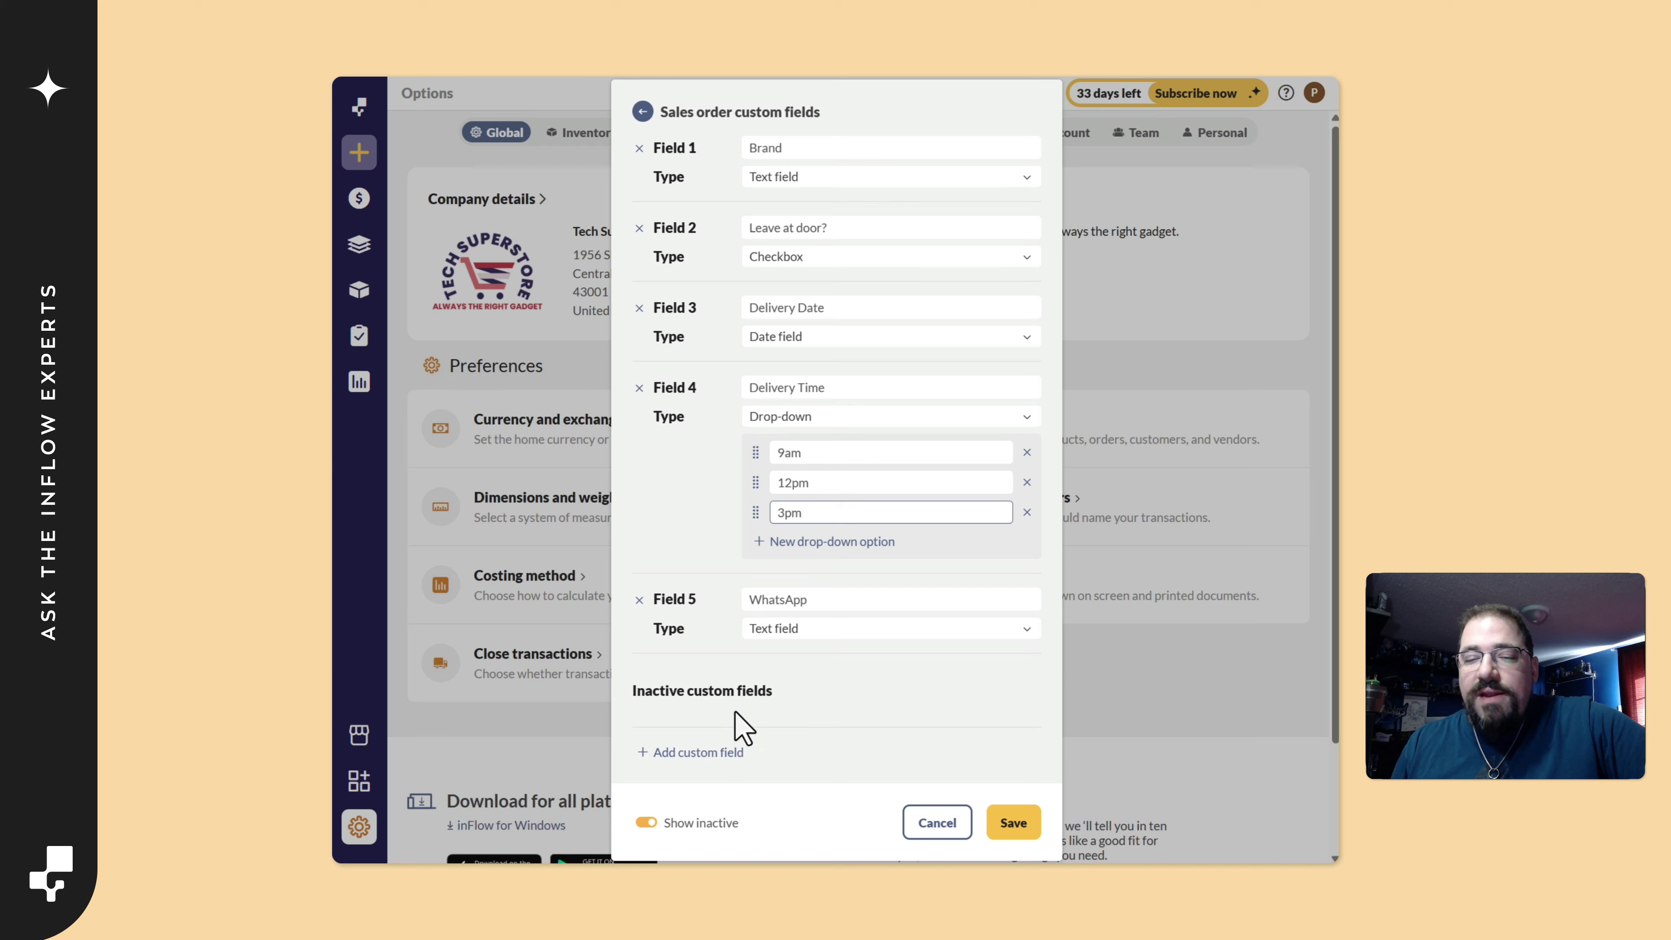
- Toggle the display of inactive custom fields off and on again, and save the sales order custom fields
left_click(666, 822)
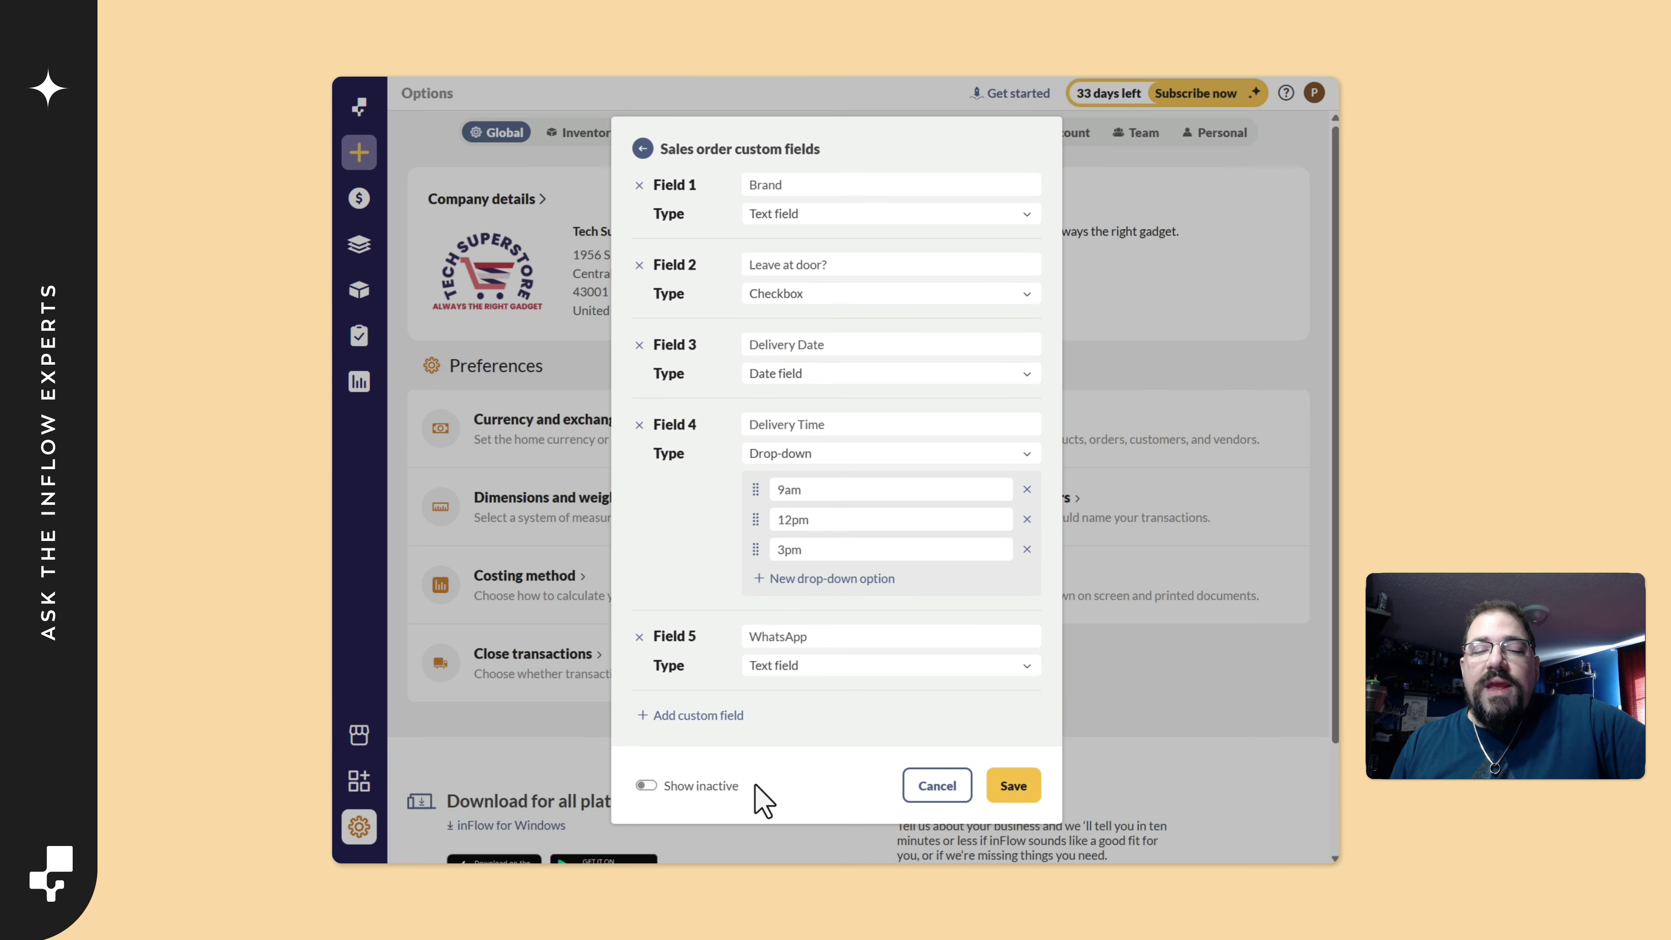
left_click(670, 784)
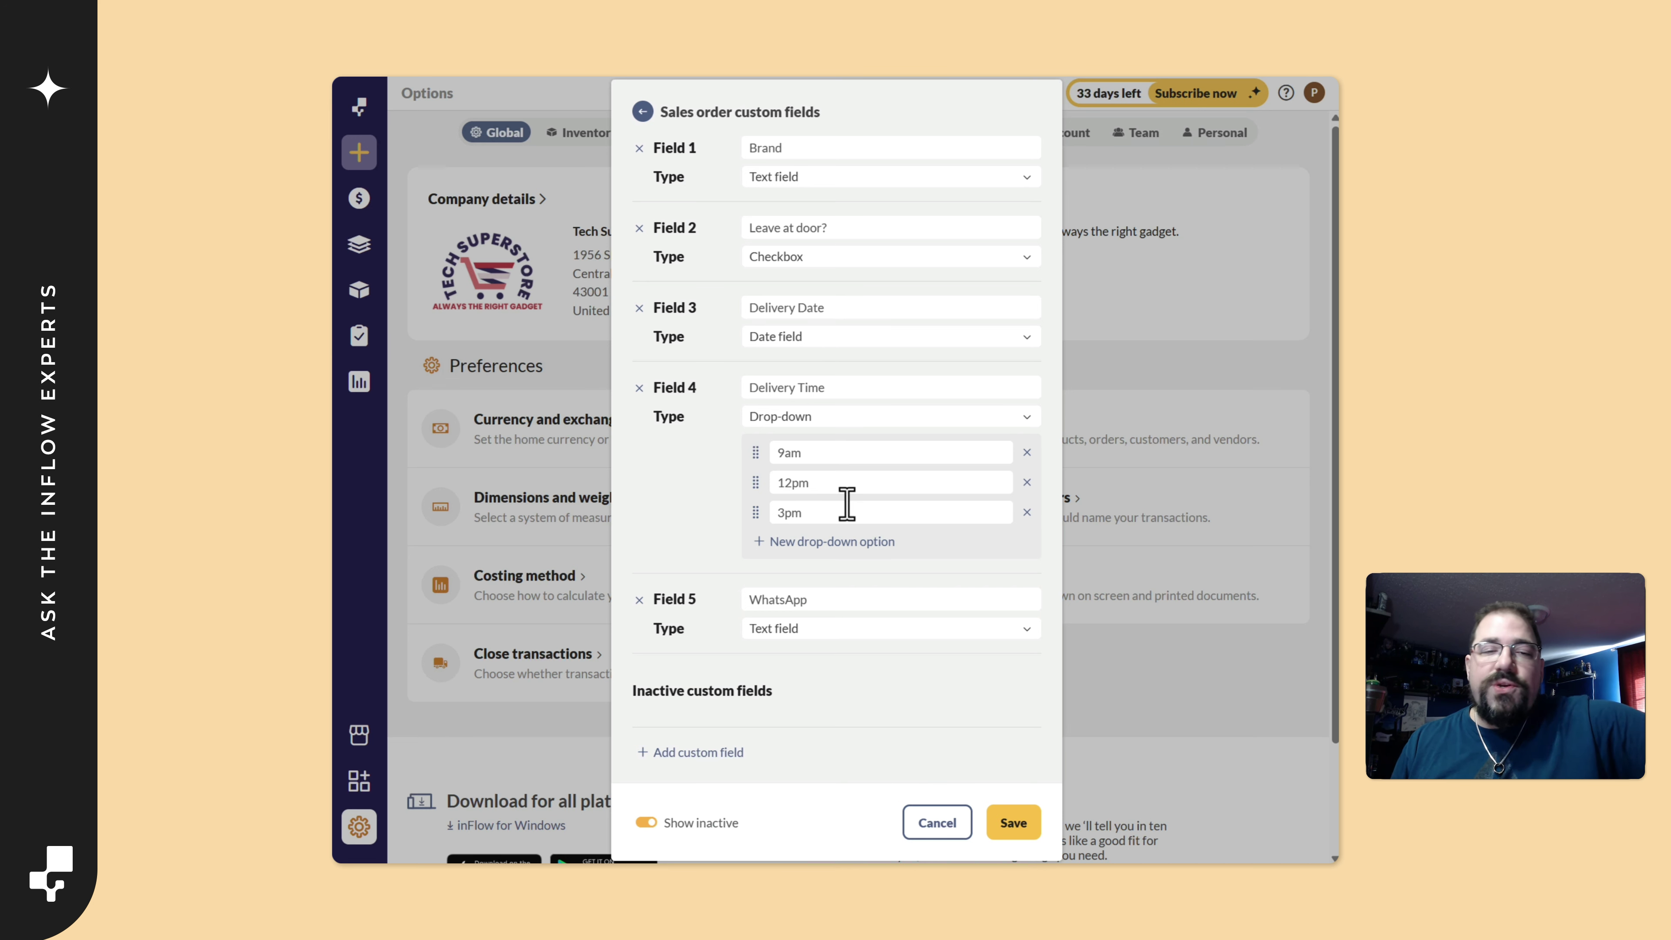
left_click(1012, 828)
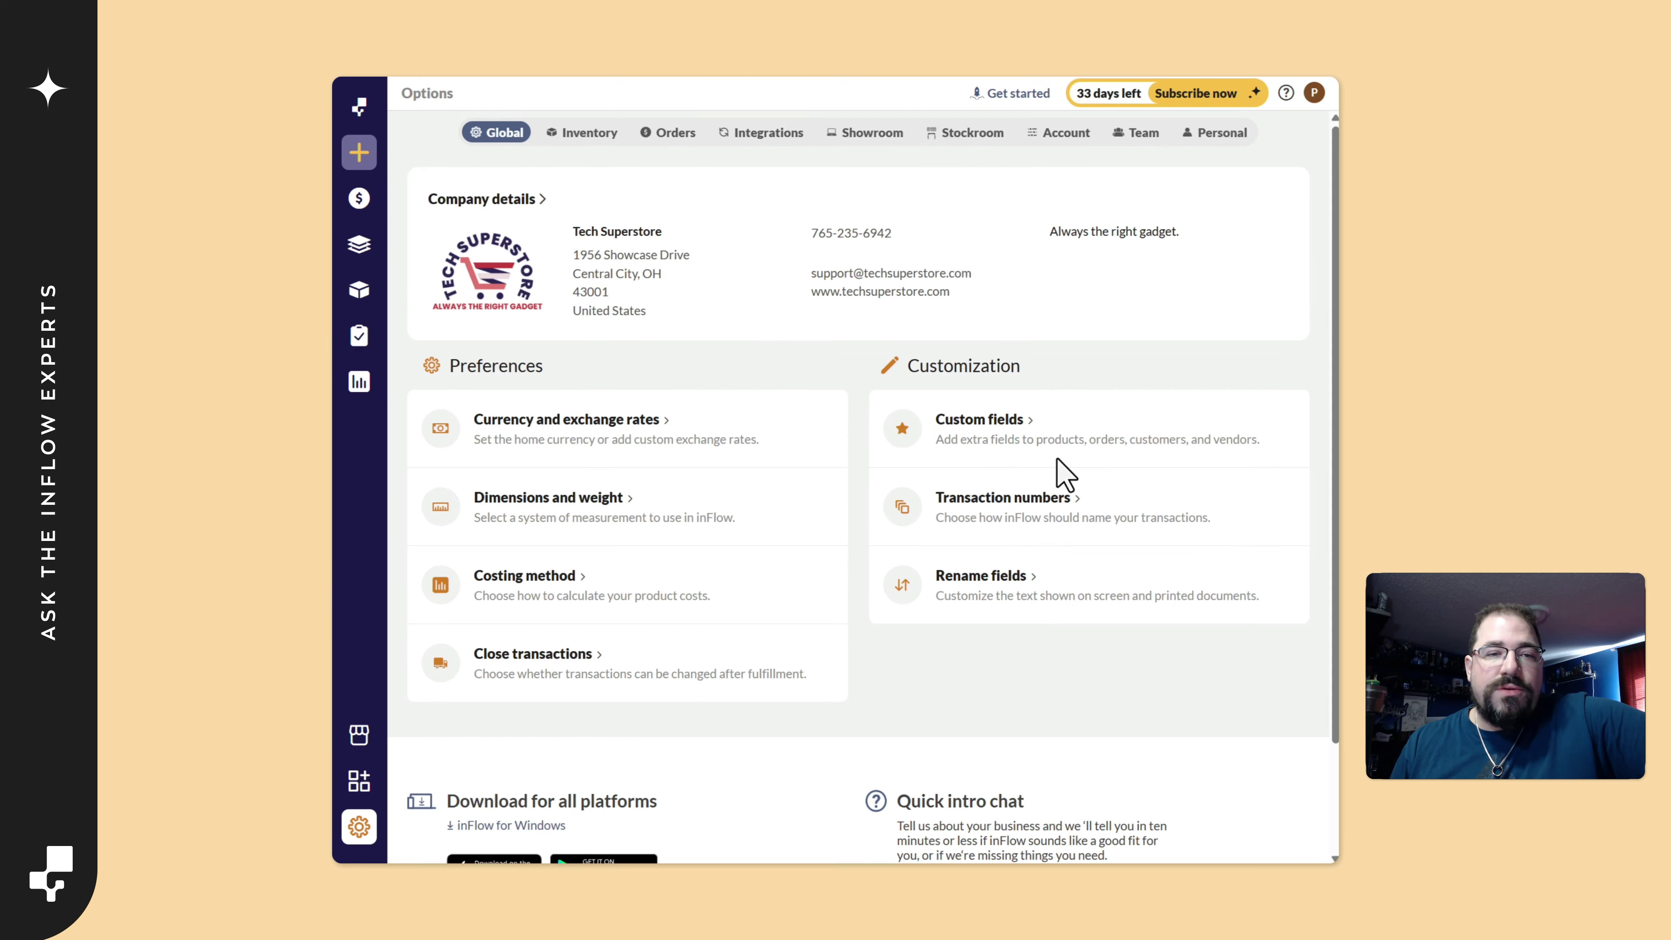
- Start a new sales order and locate its custom fields
mouse_move(369, 157)
left_click(455, 153)
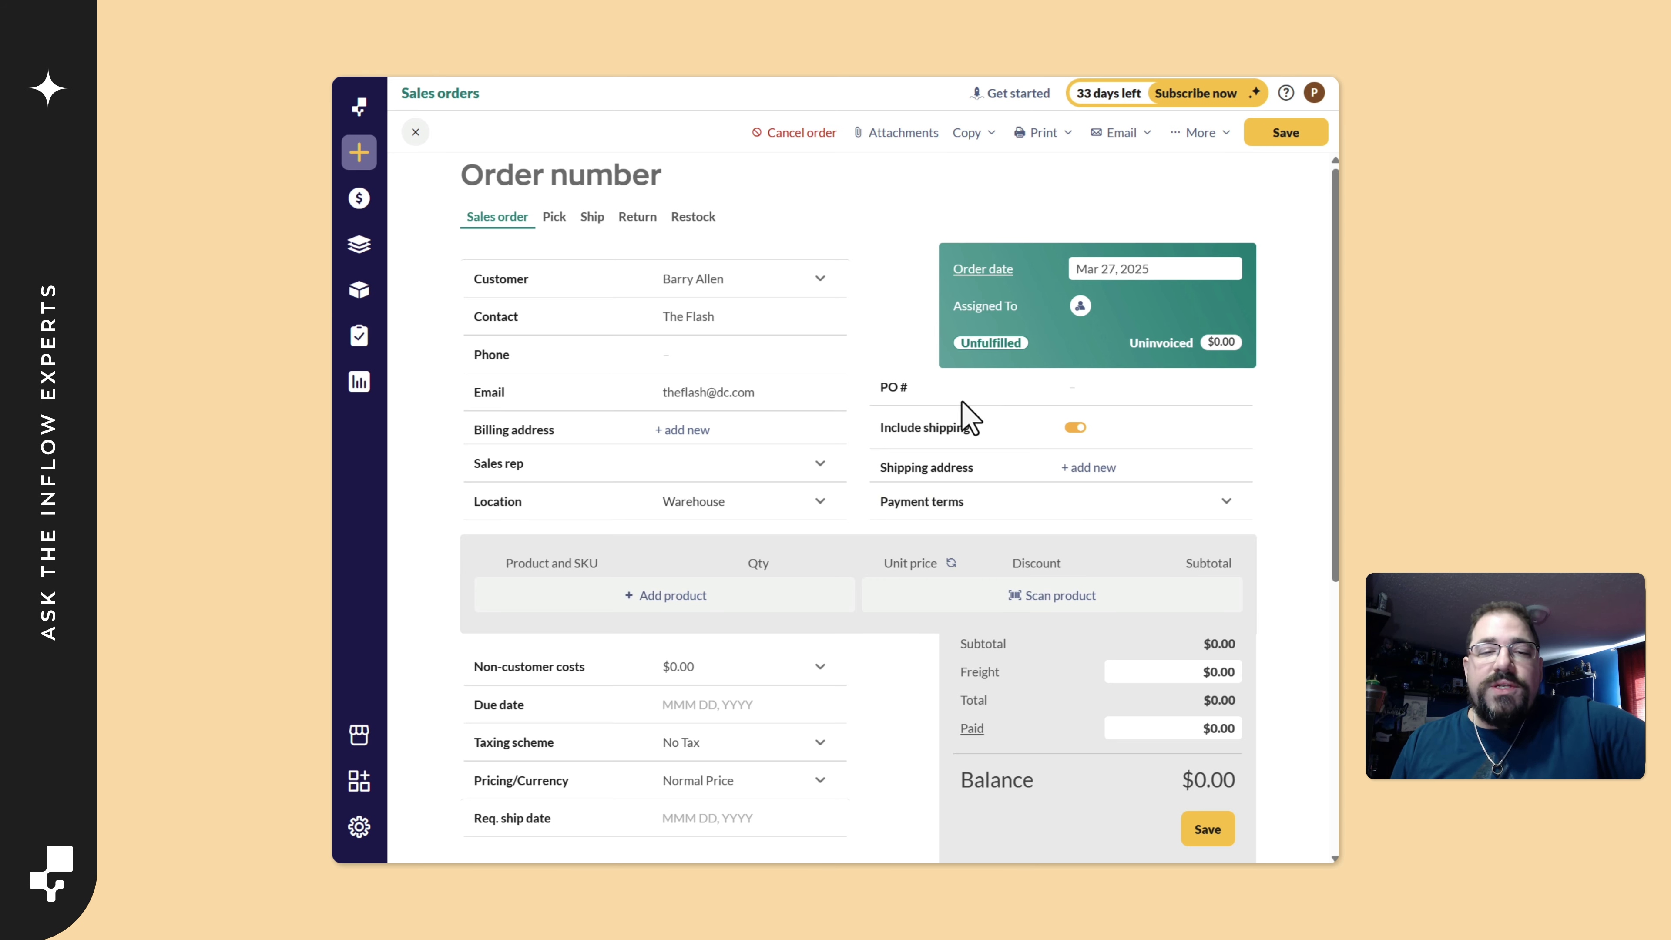
scroll(954, 404, "down", 7)
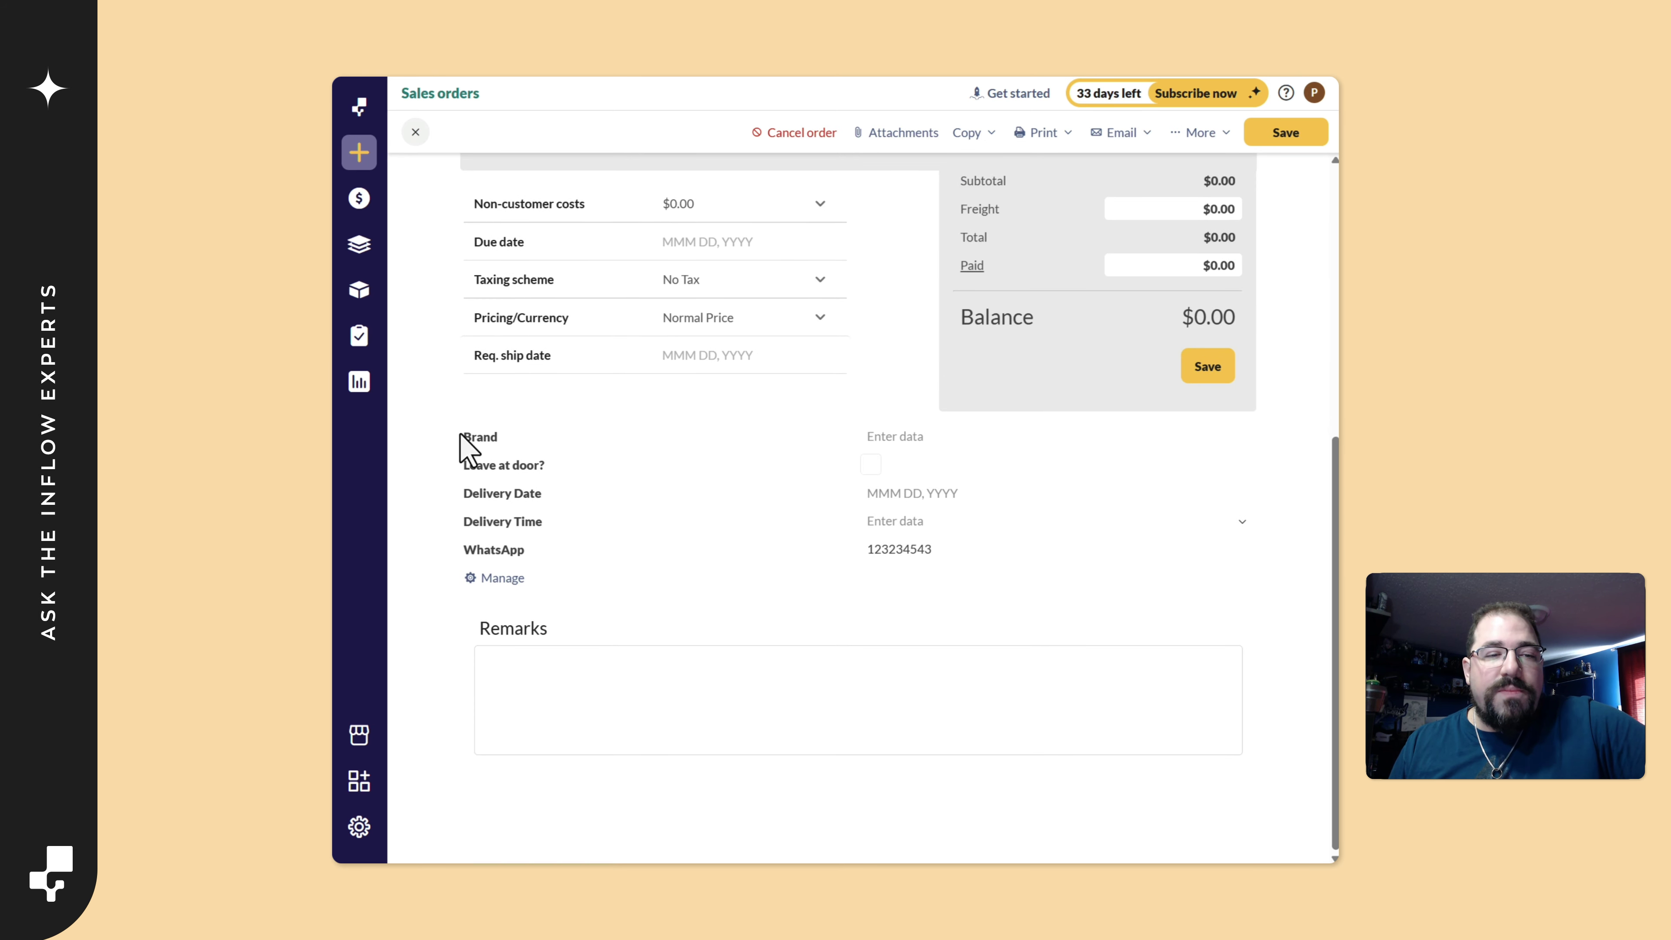
left_click_drag(463, 434, 1011, 561)
left_click(1011, 562)
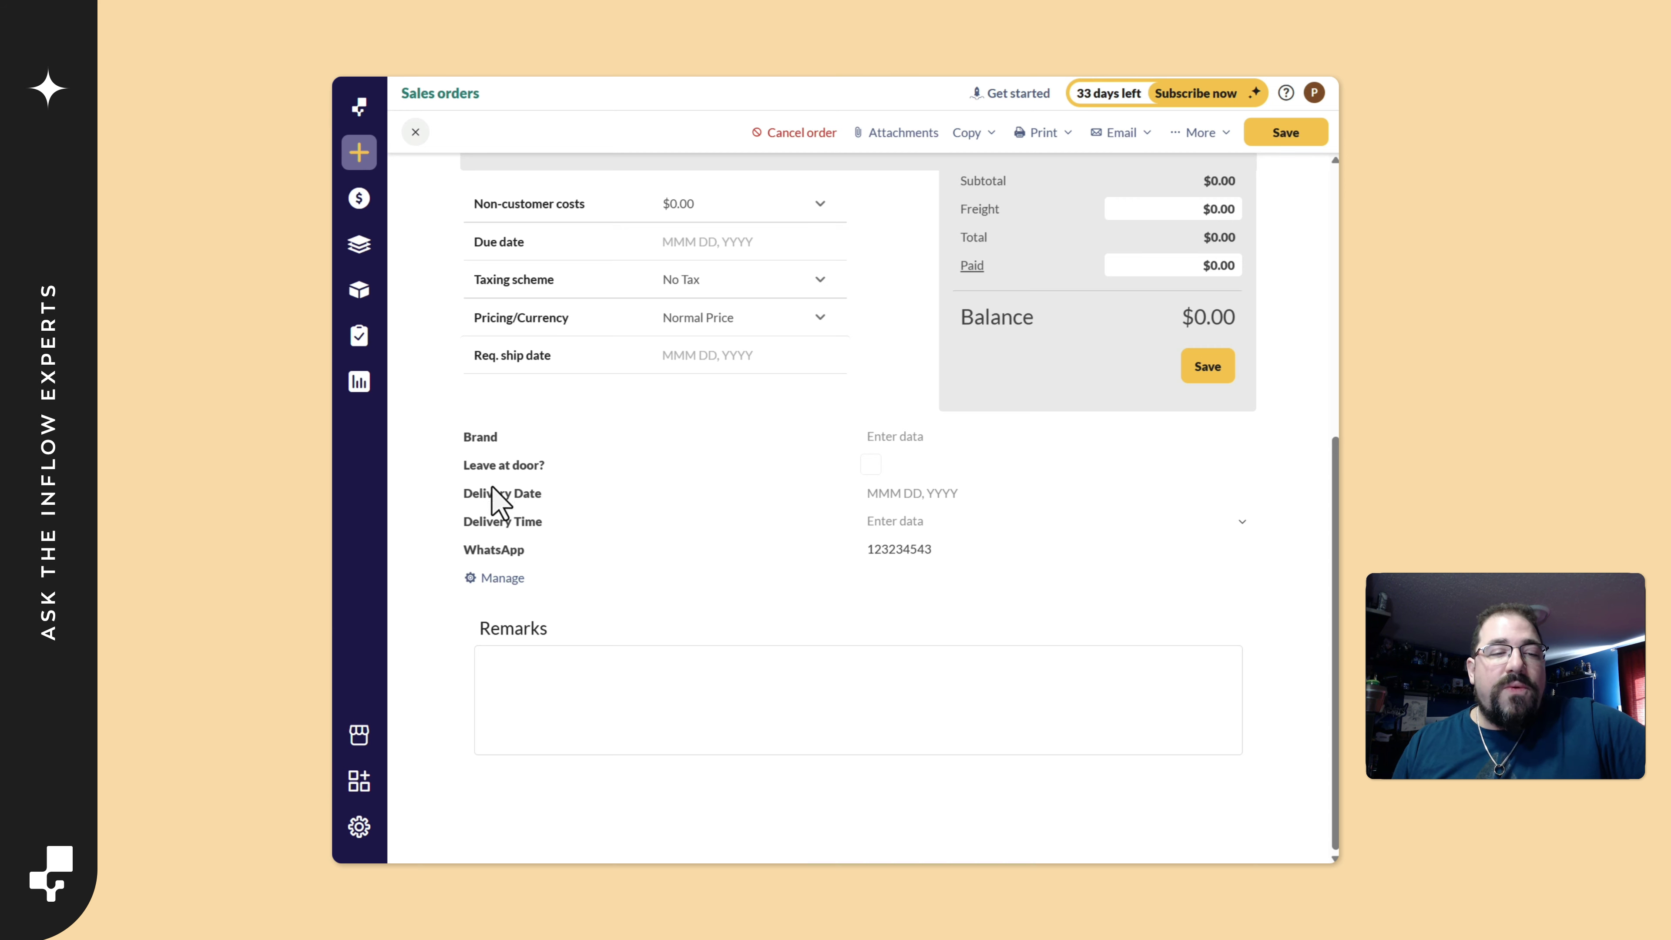
- Set the order's Delivery Date to 28 Mar 2025 and its Delivery Time to 3pm
left_click(922, 498)
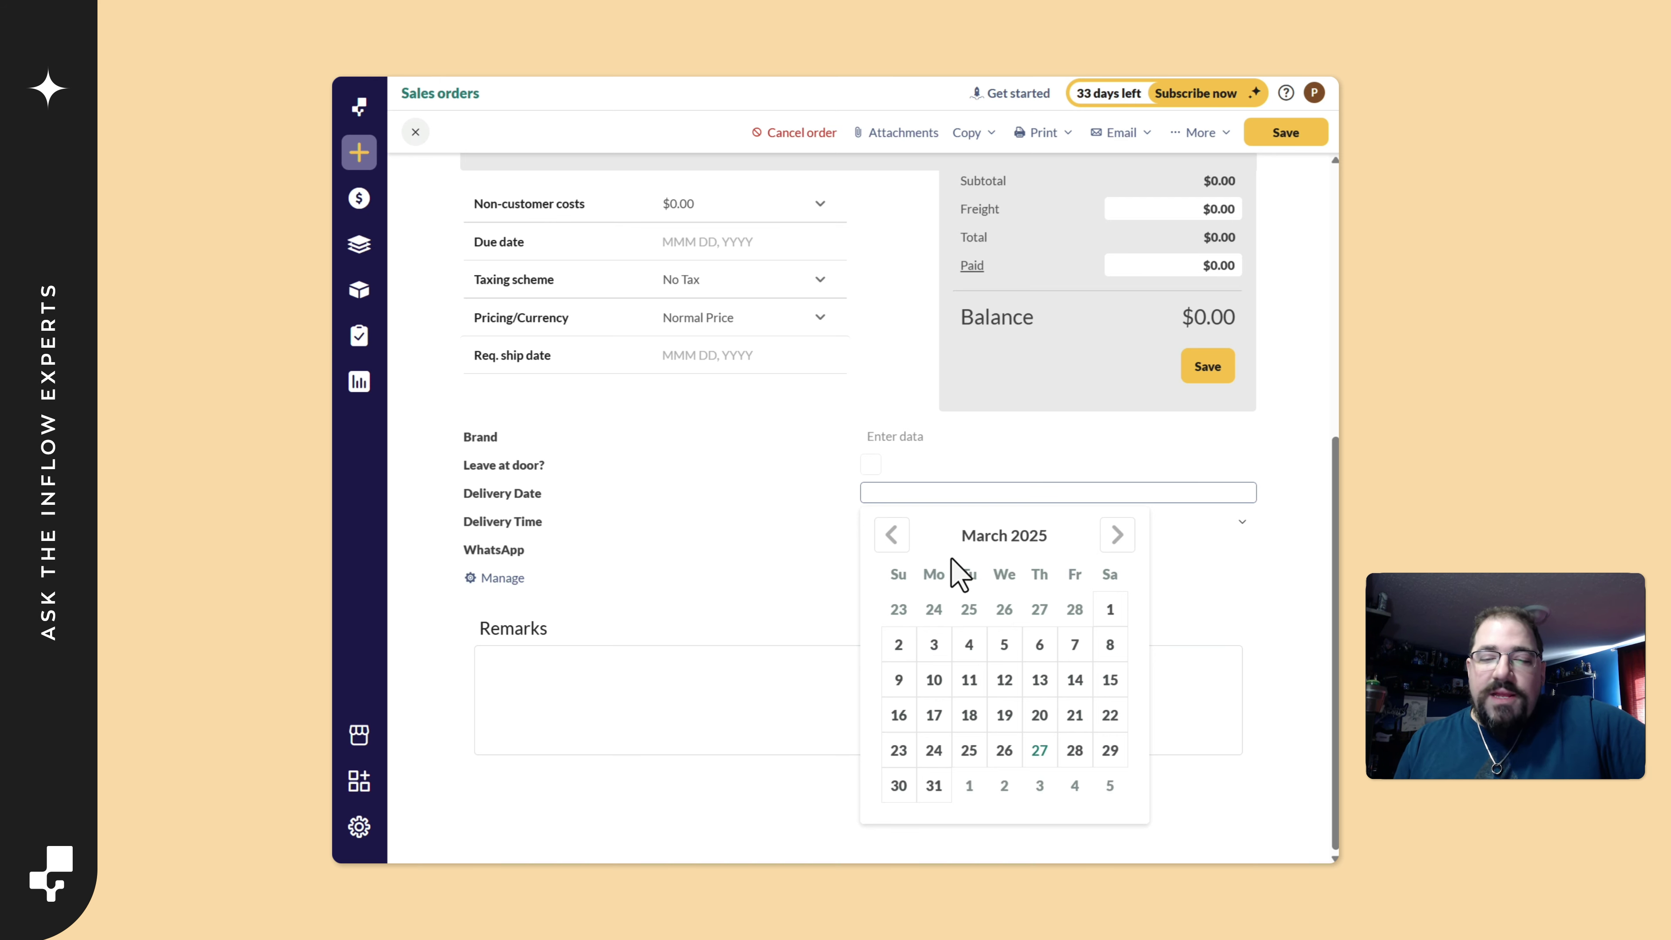
left_click(1082, 755)
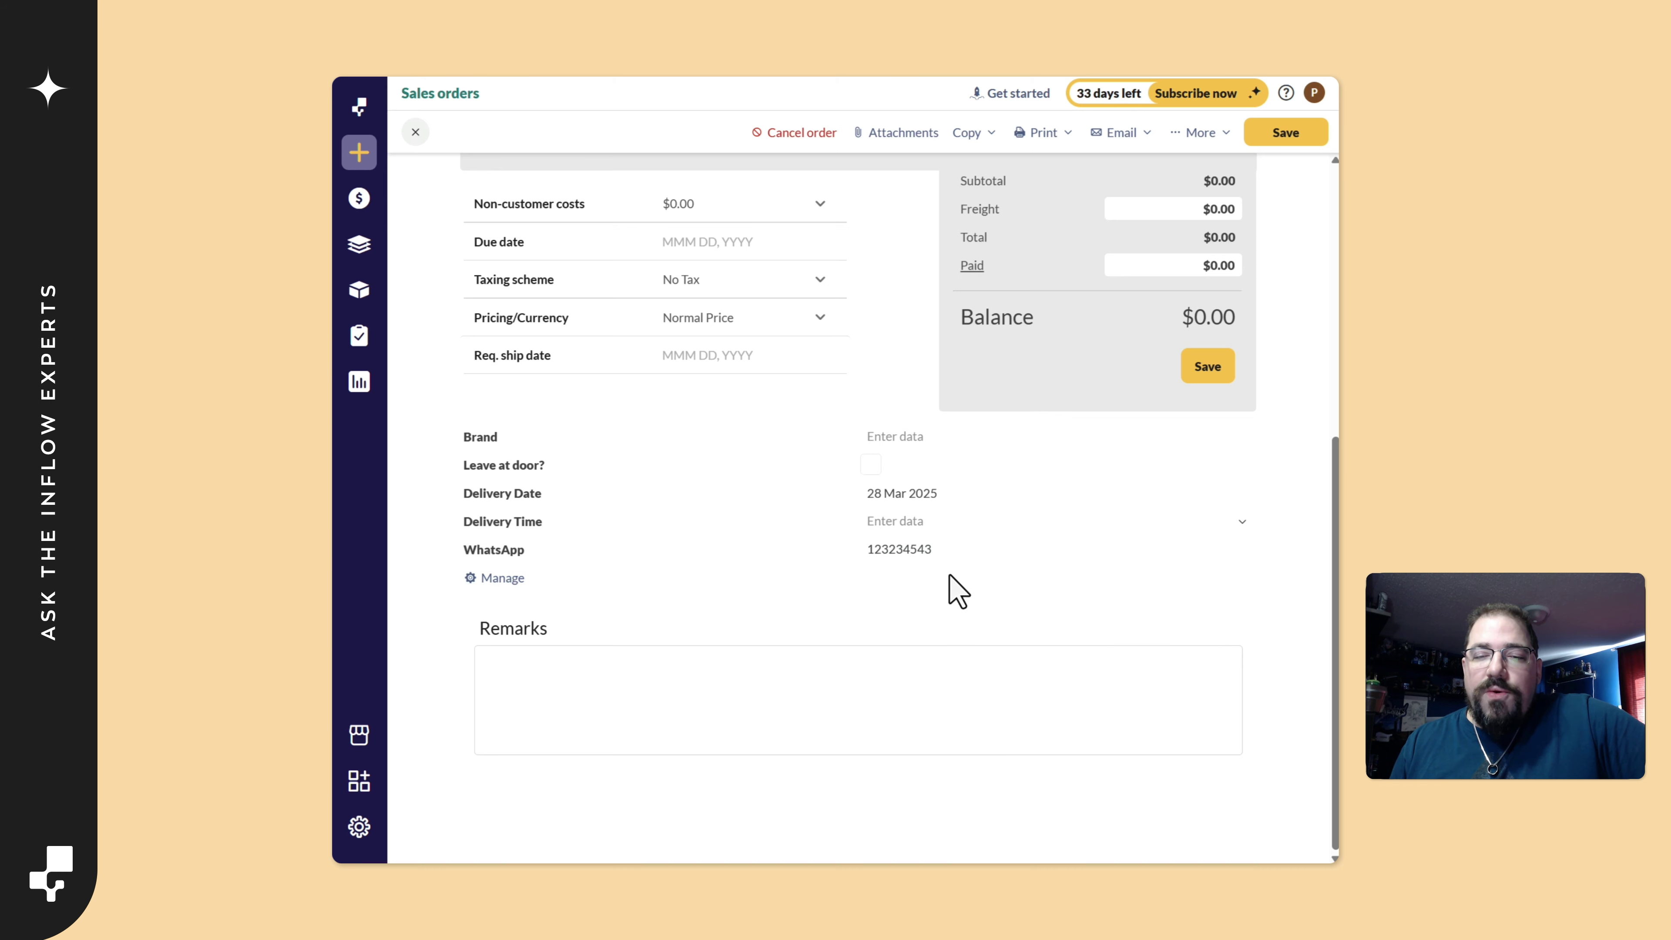
left_click(920, 522)
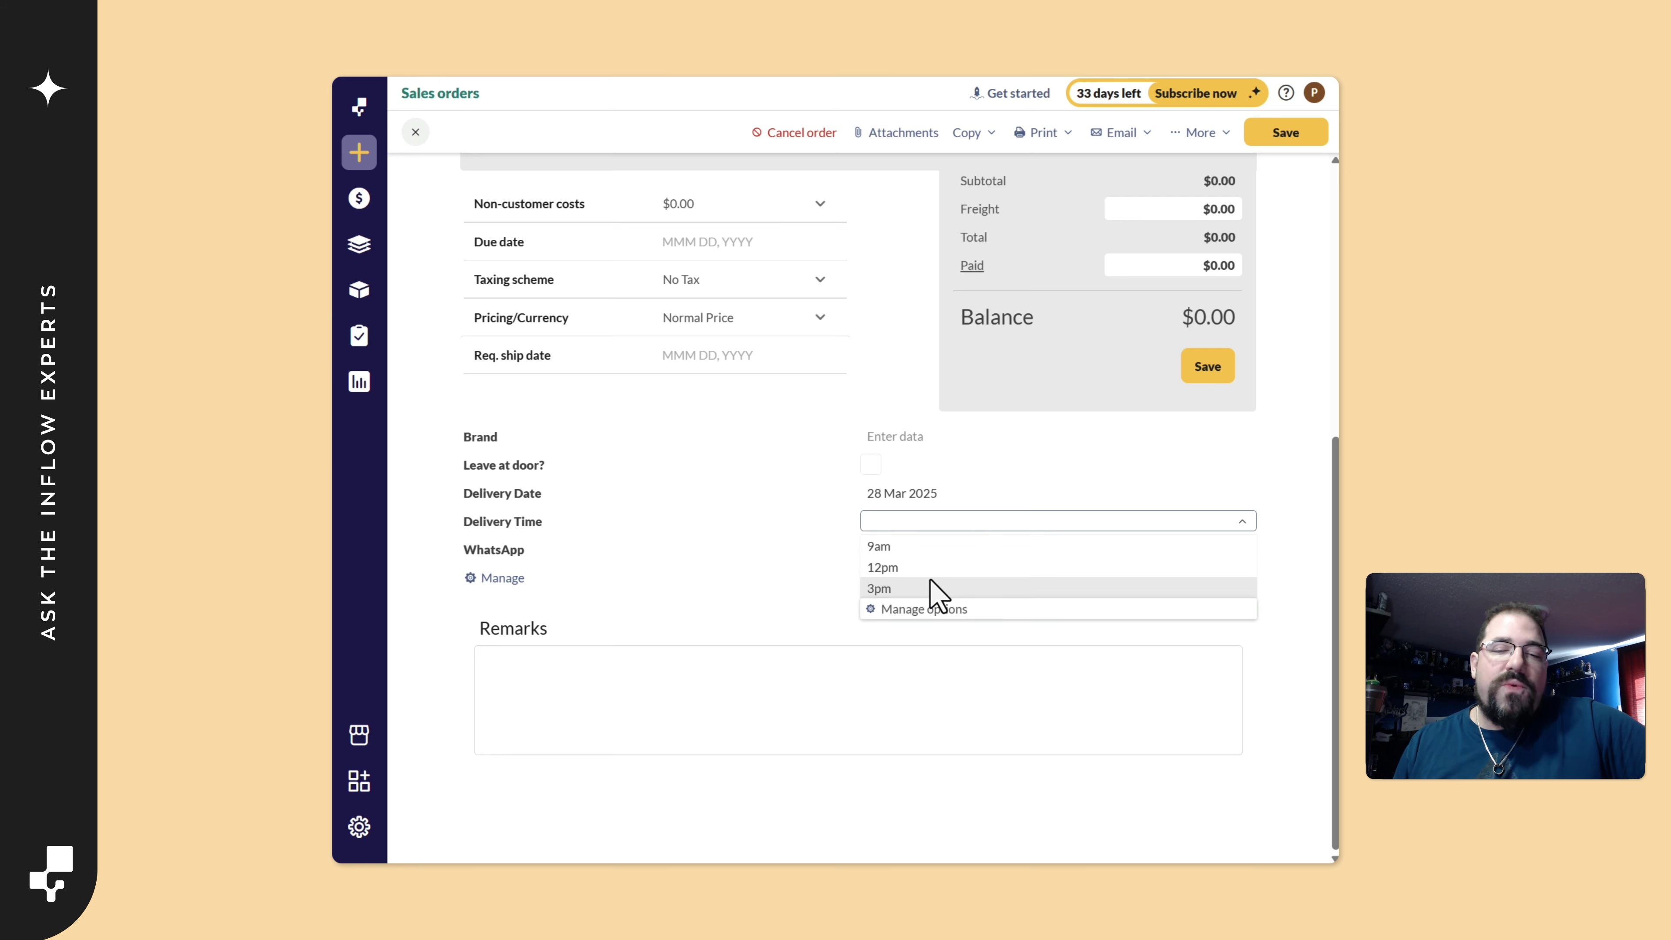
left_click(920, 588)
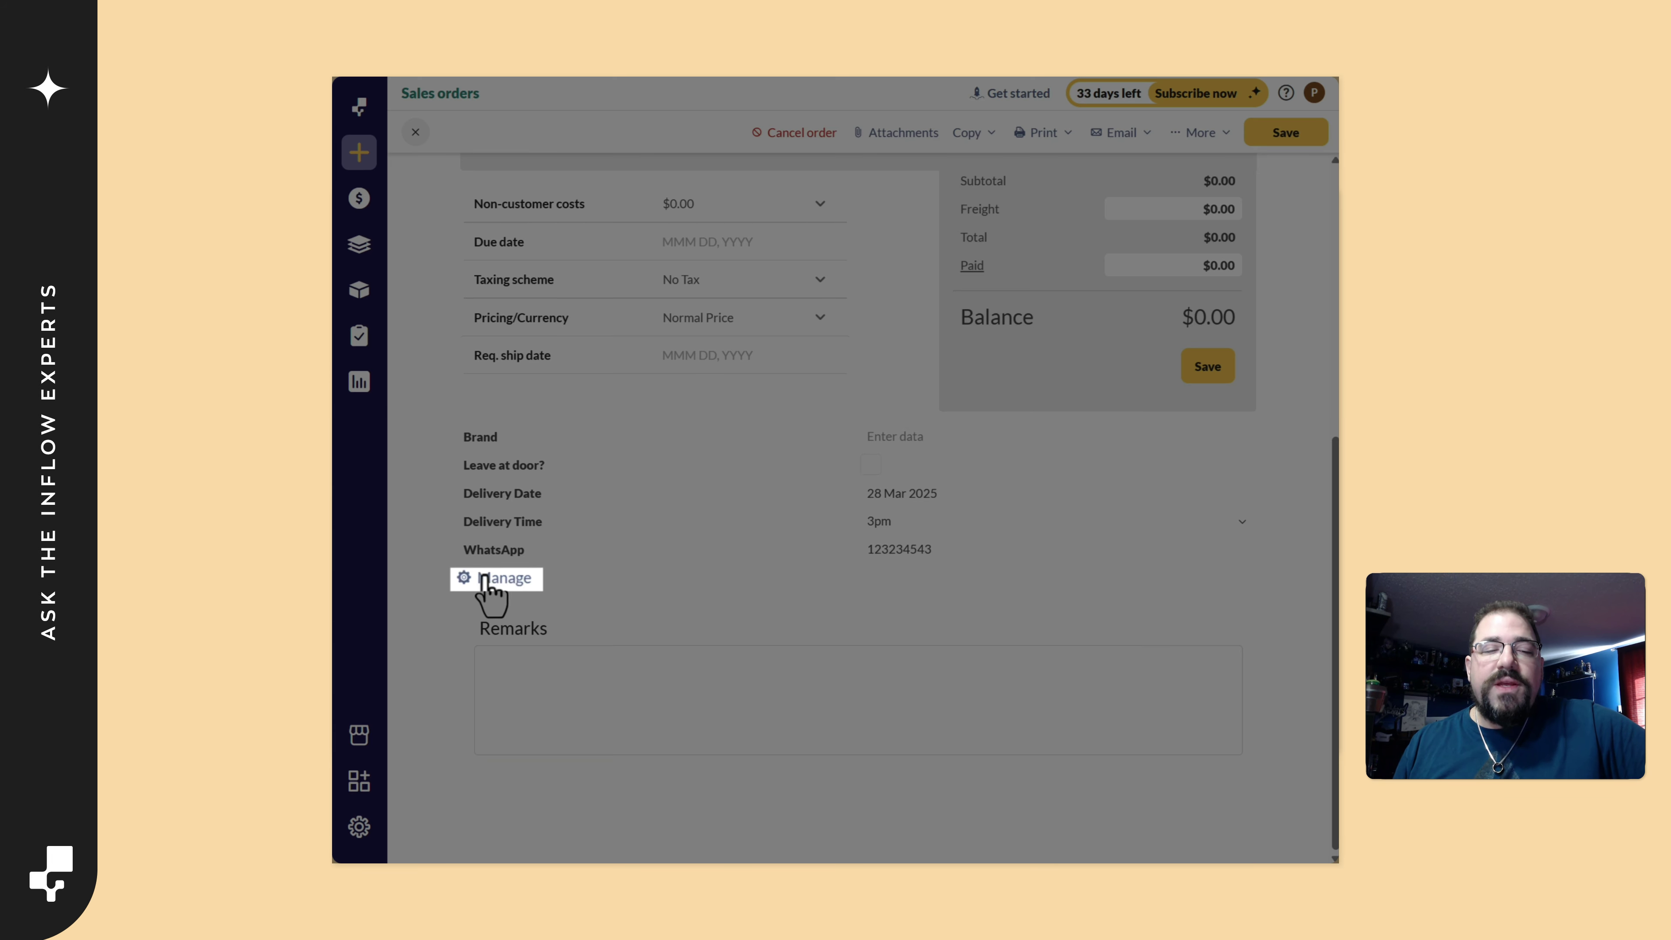
- View the custom field settings from within the order without changing them, and save and close the sales order
left_click(498, 581)
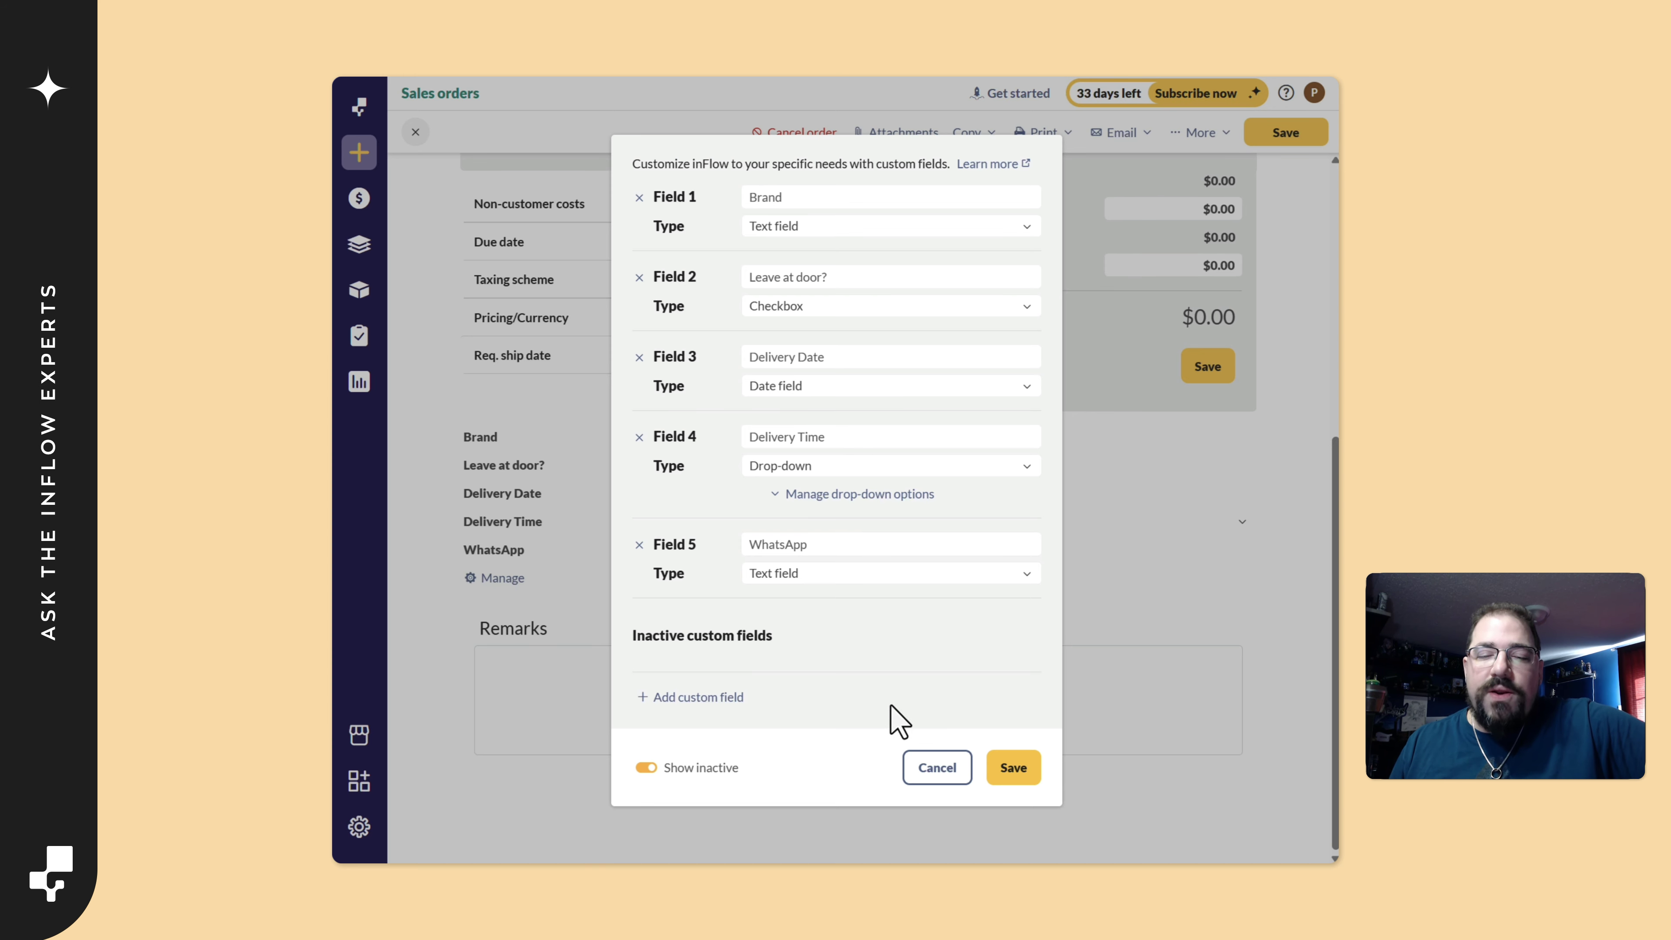
left_click(936, 767)
left_click(1286, 134)
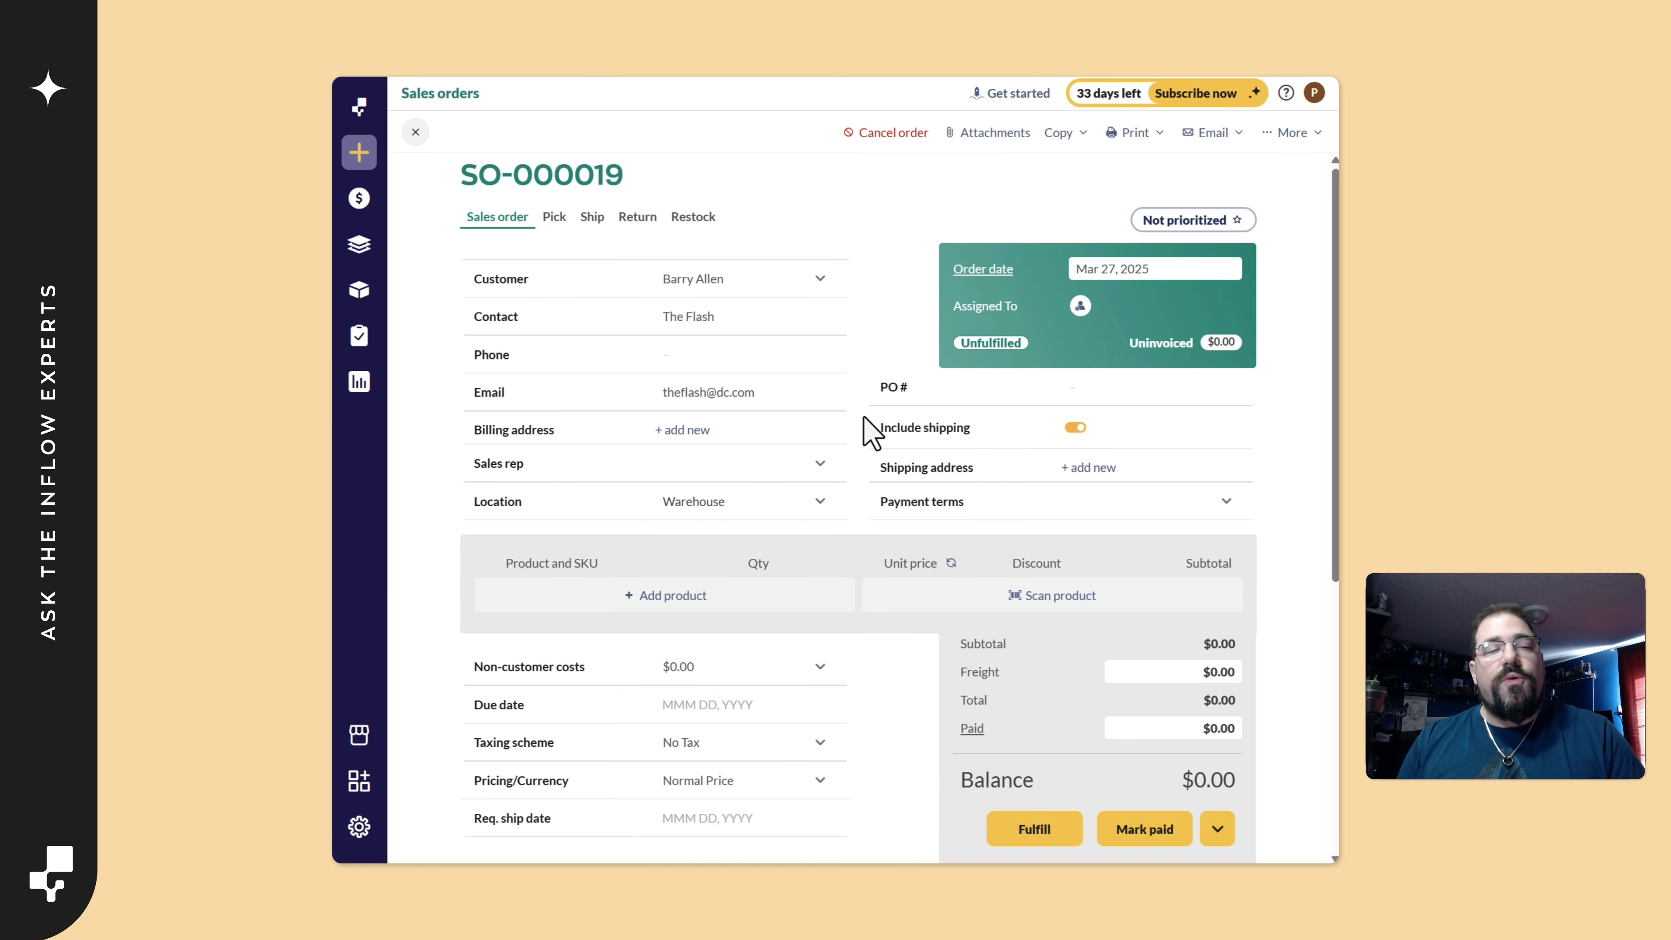
left_click(415, 131)
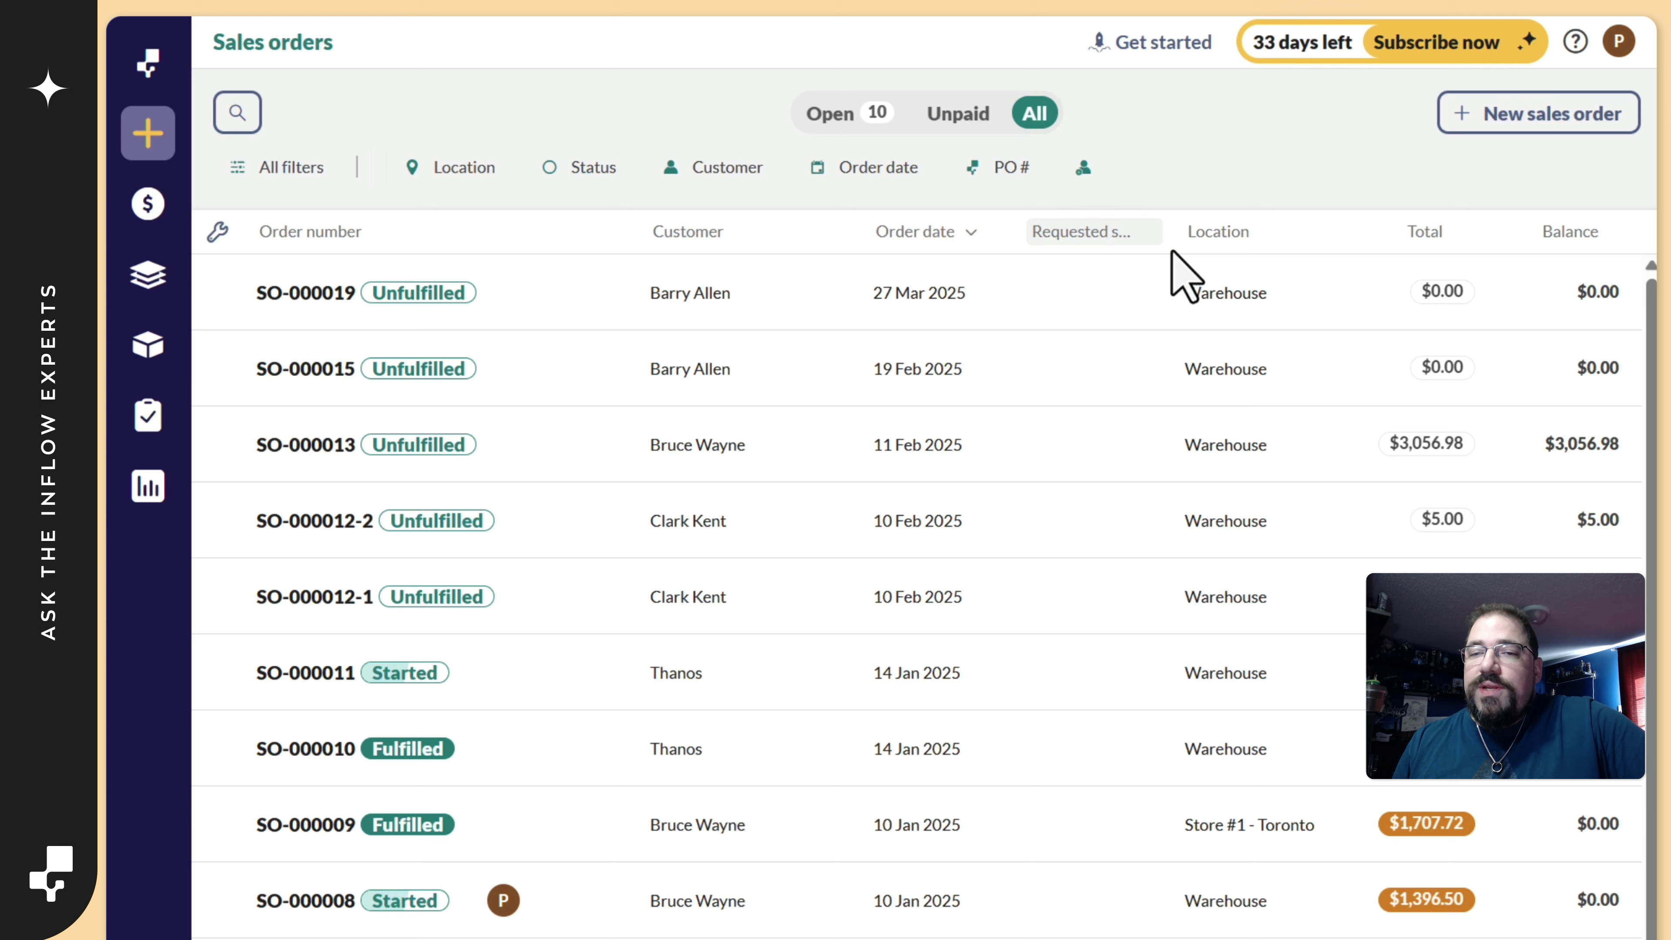
- Add a Delivery Date filter to the sales orders list and apply it from 28 Mar 2025 to 28 Mar 2025
left_click(217, 231)
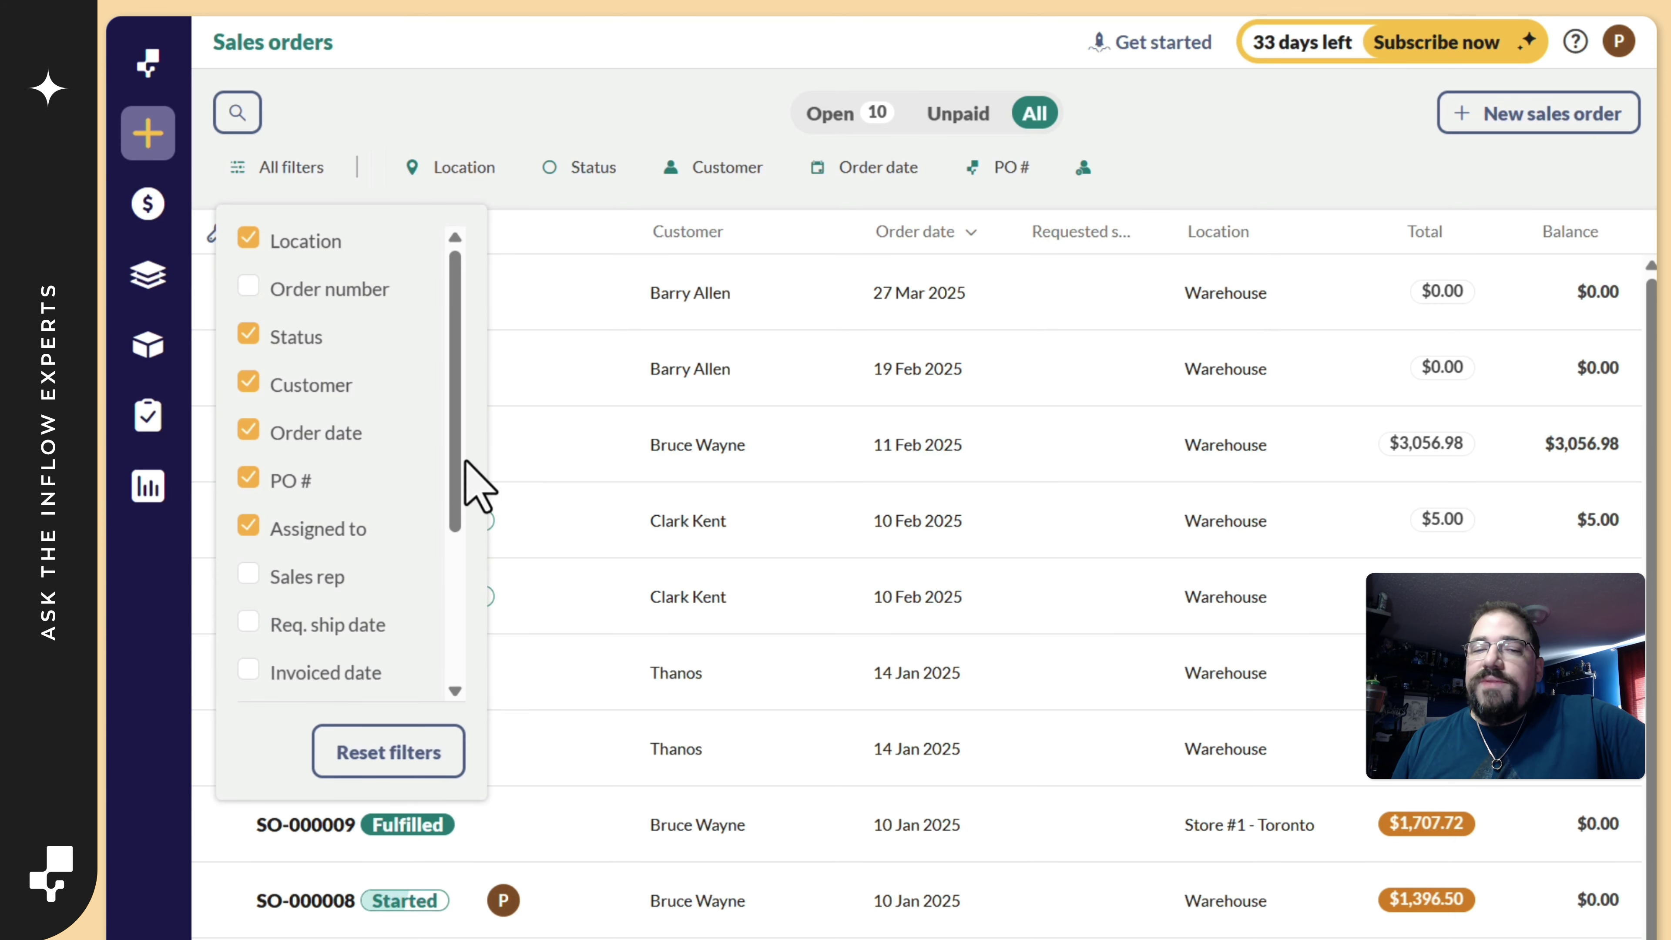
scroll(468, 527, "down", 4)
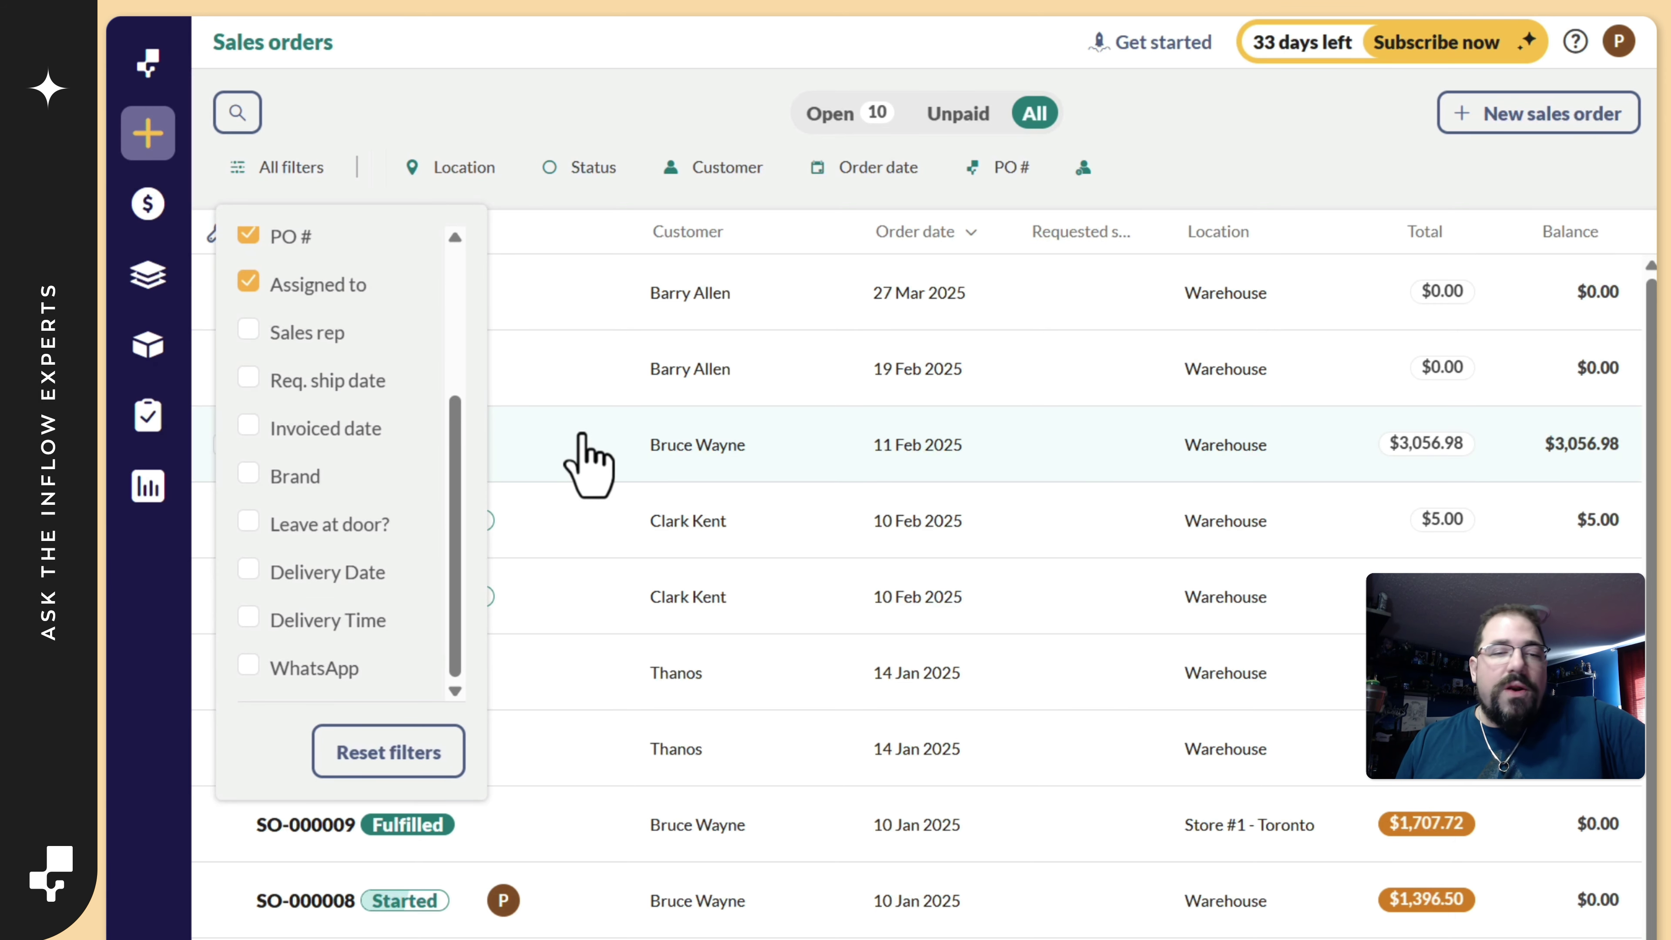
left_click(248, 568)
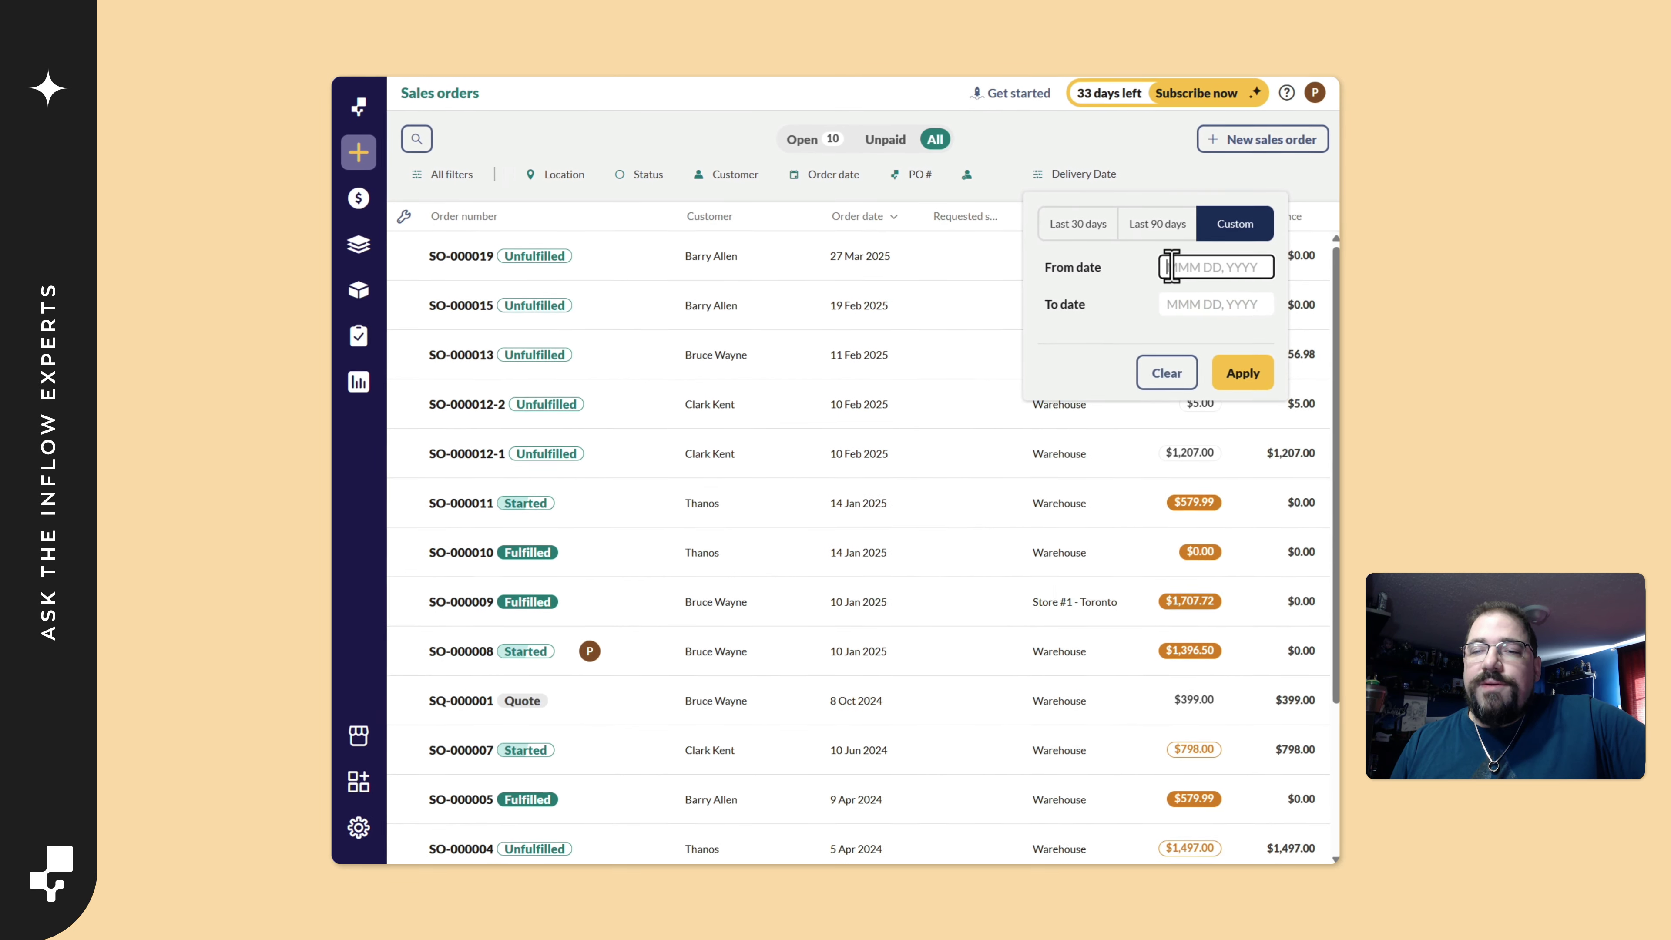
left_click(1270, 526)
left_click(1190, 305)
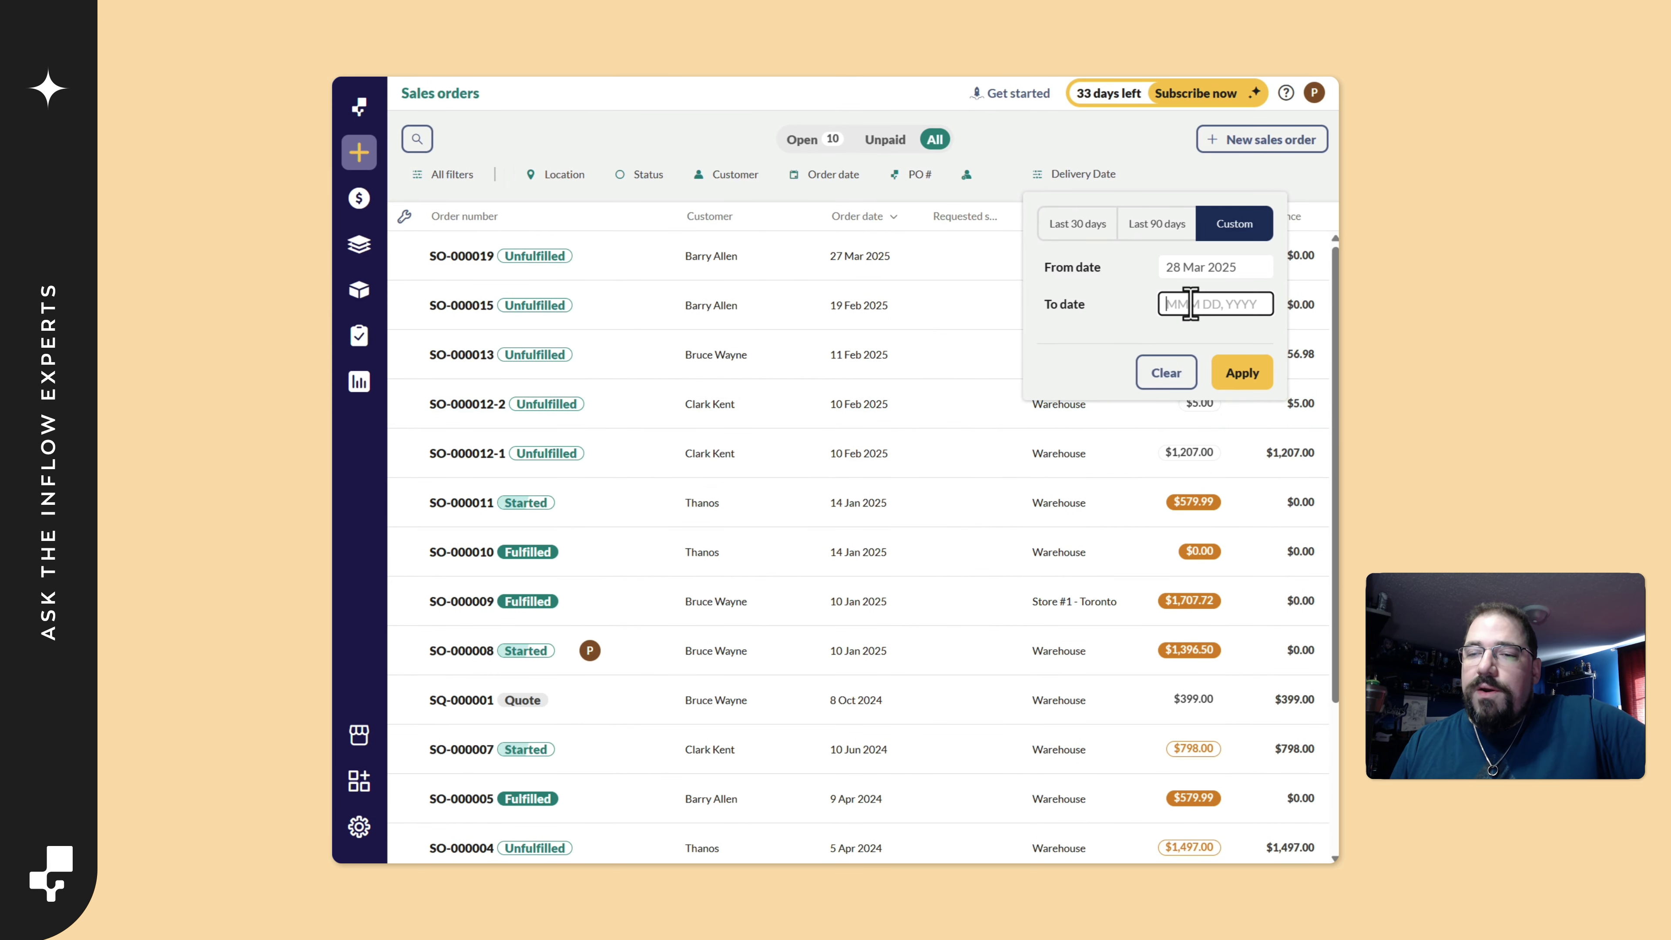
left_click(1264, 561)
left_click(1241, 373)
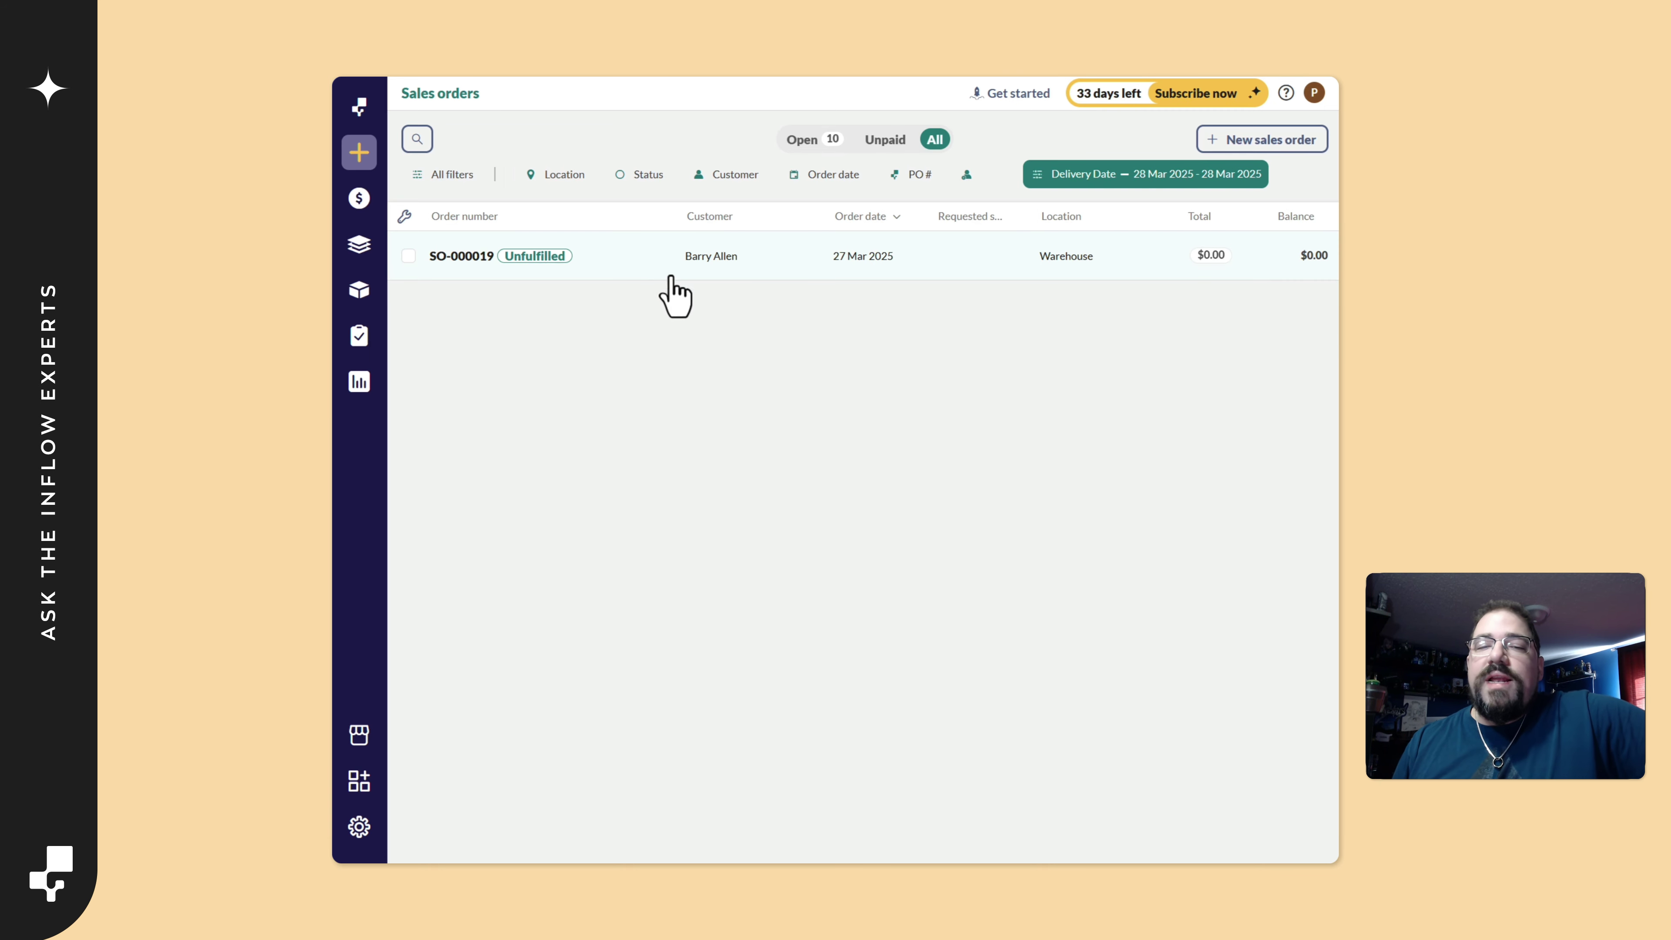
- Add a Delivery Time filter to the sales orders list without choosing a value for it
left_click(453, 176)
scroll(500, 487, "down", 3)
left_click(508, 471)
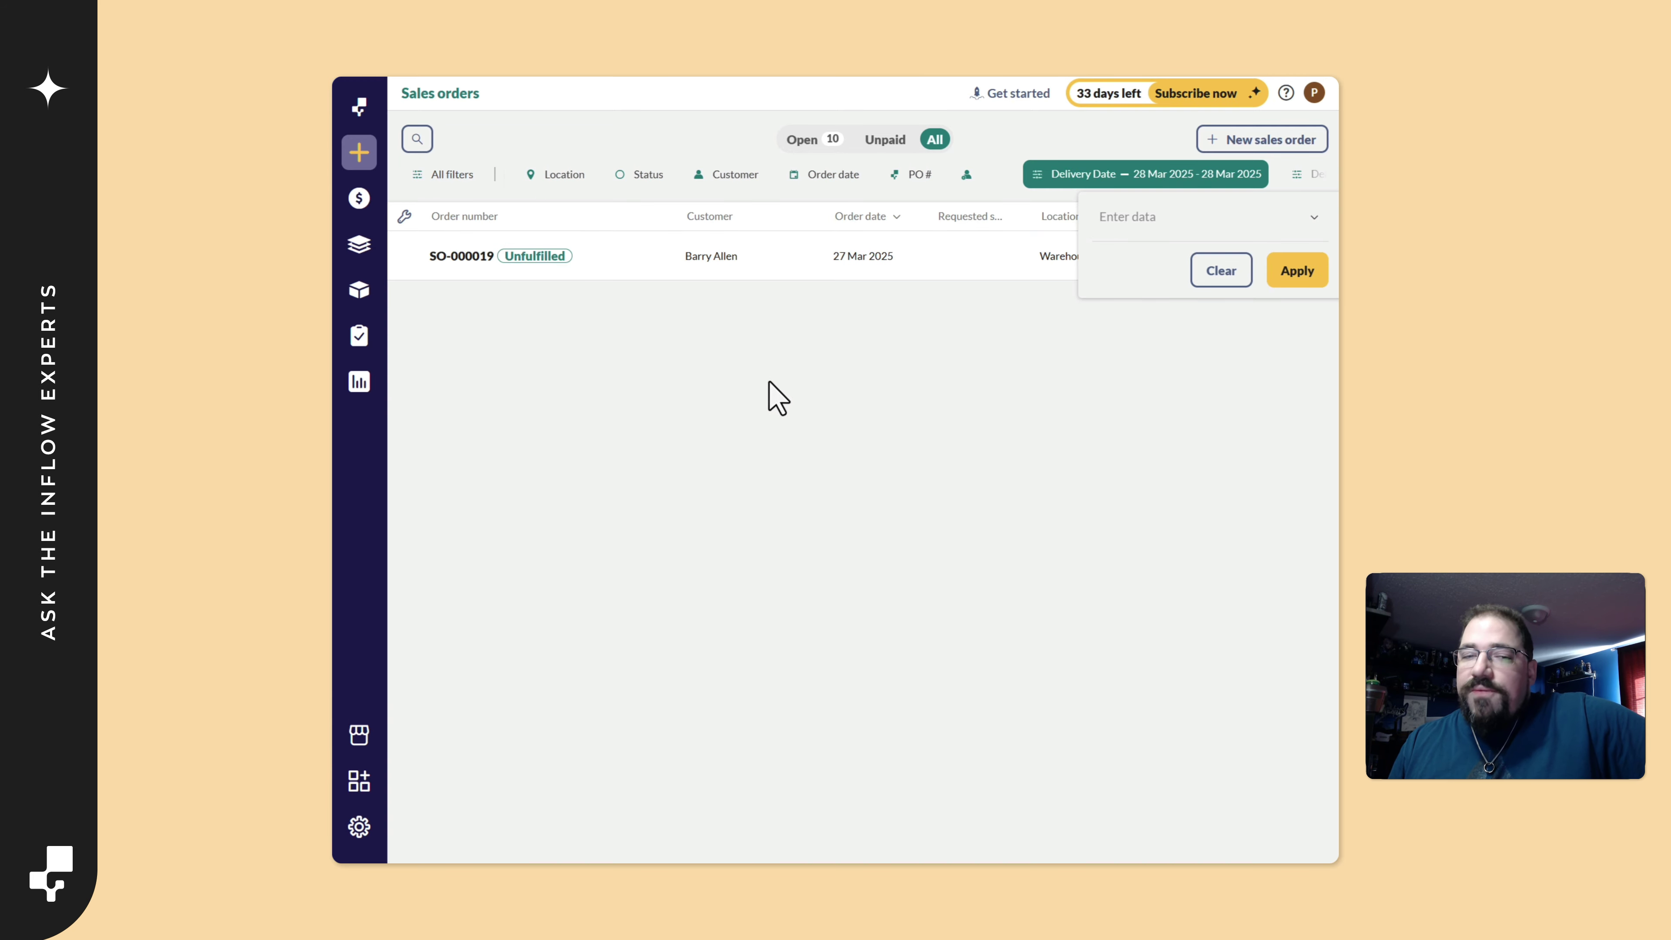
- Open the filtered sales order and try out its "Leave at door?" custom field by ticking and unticking it
left_click(750, 273)
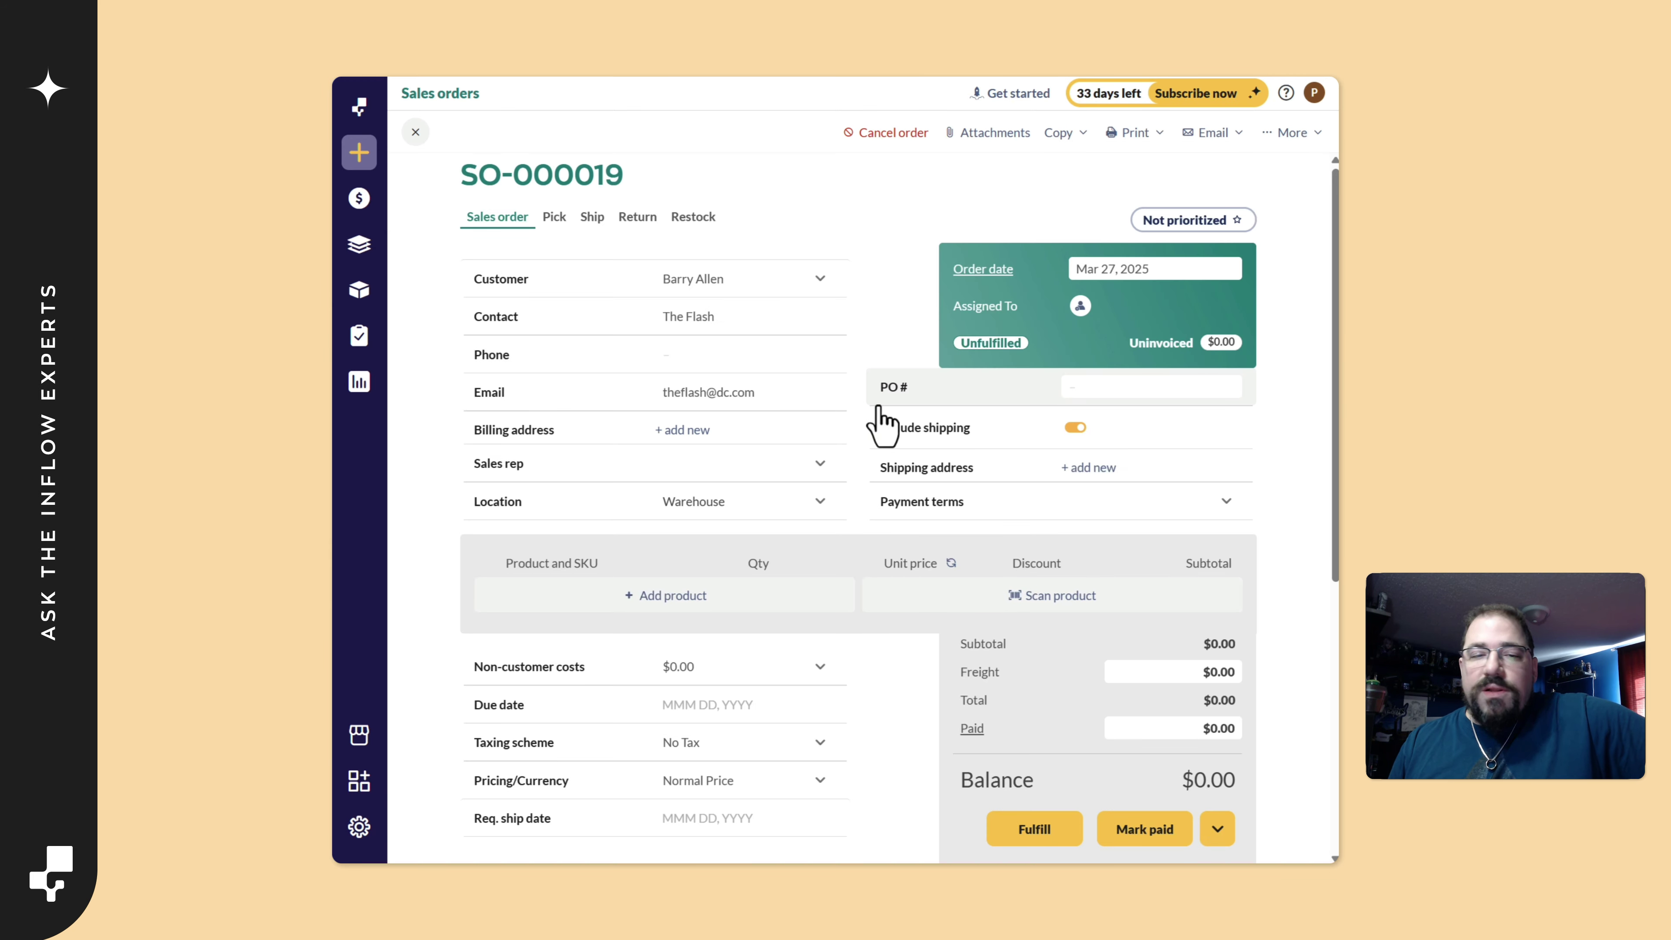
scroll(879, 402, "down", 1)
scroll(884, 415, "down", 5)
left_click_drag(223, 294, 814, 317)
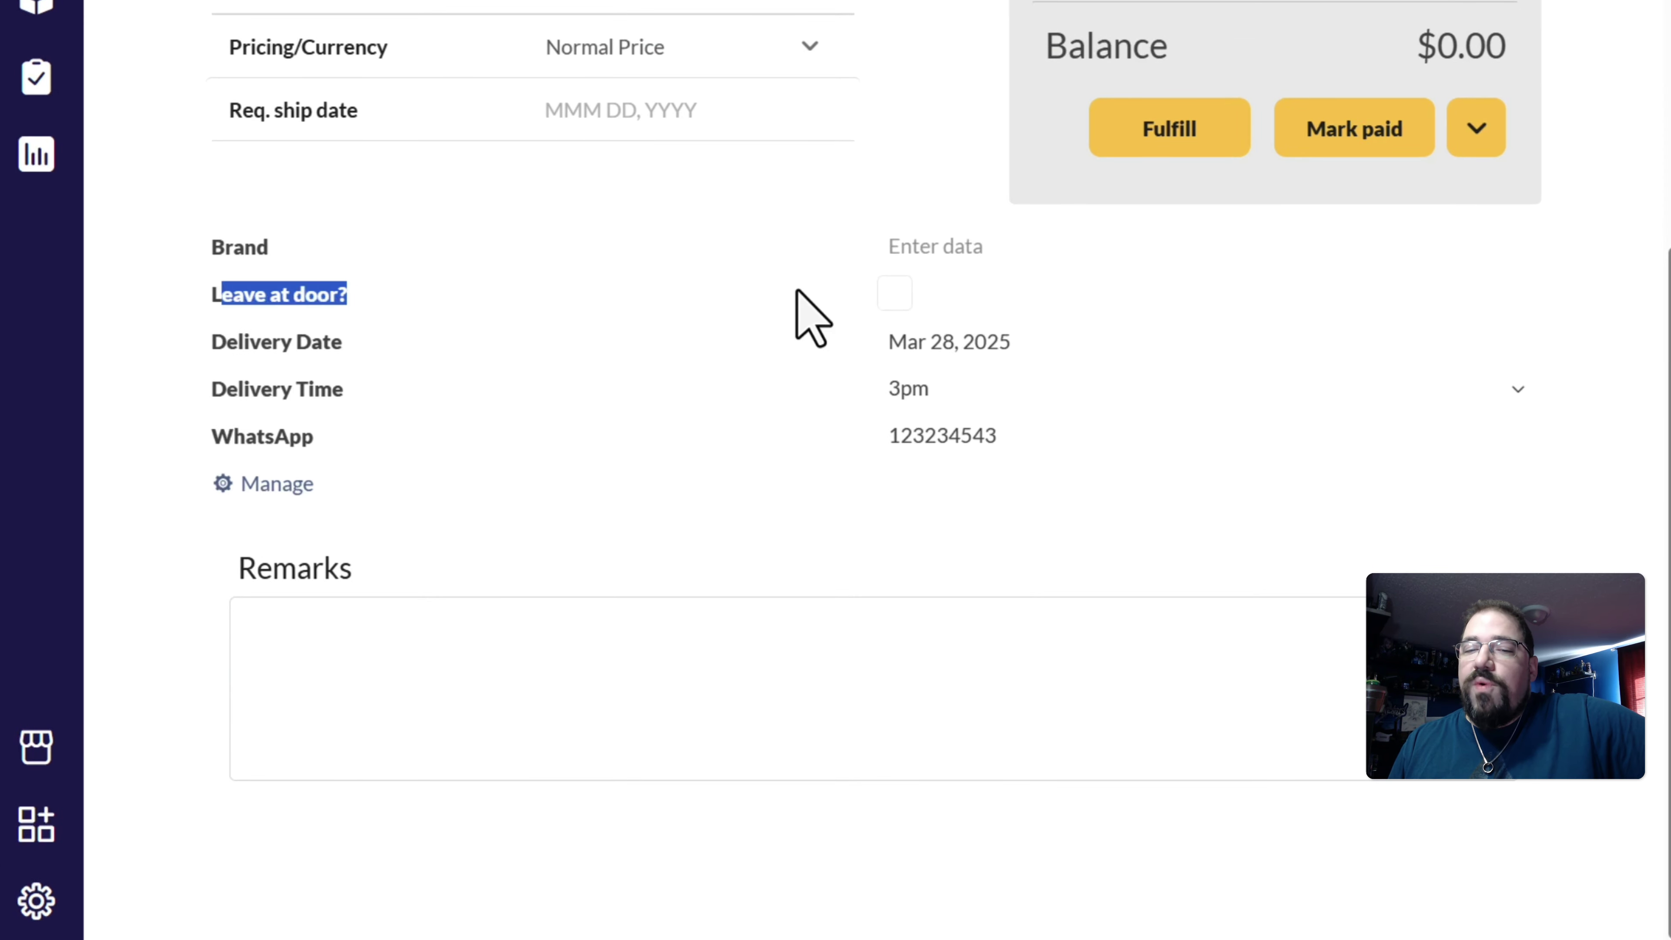
left_click(895, 294)
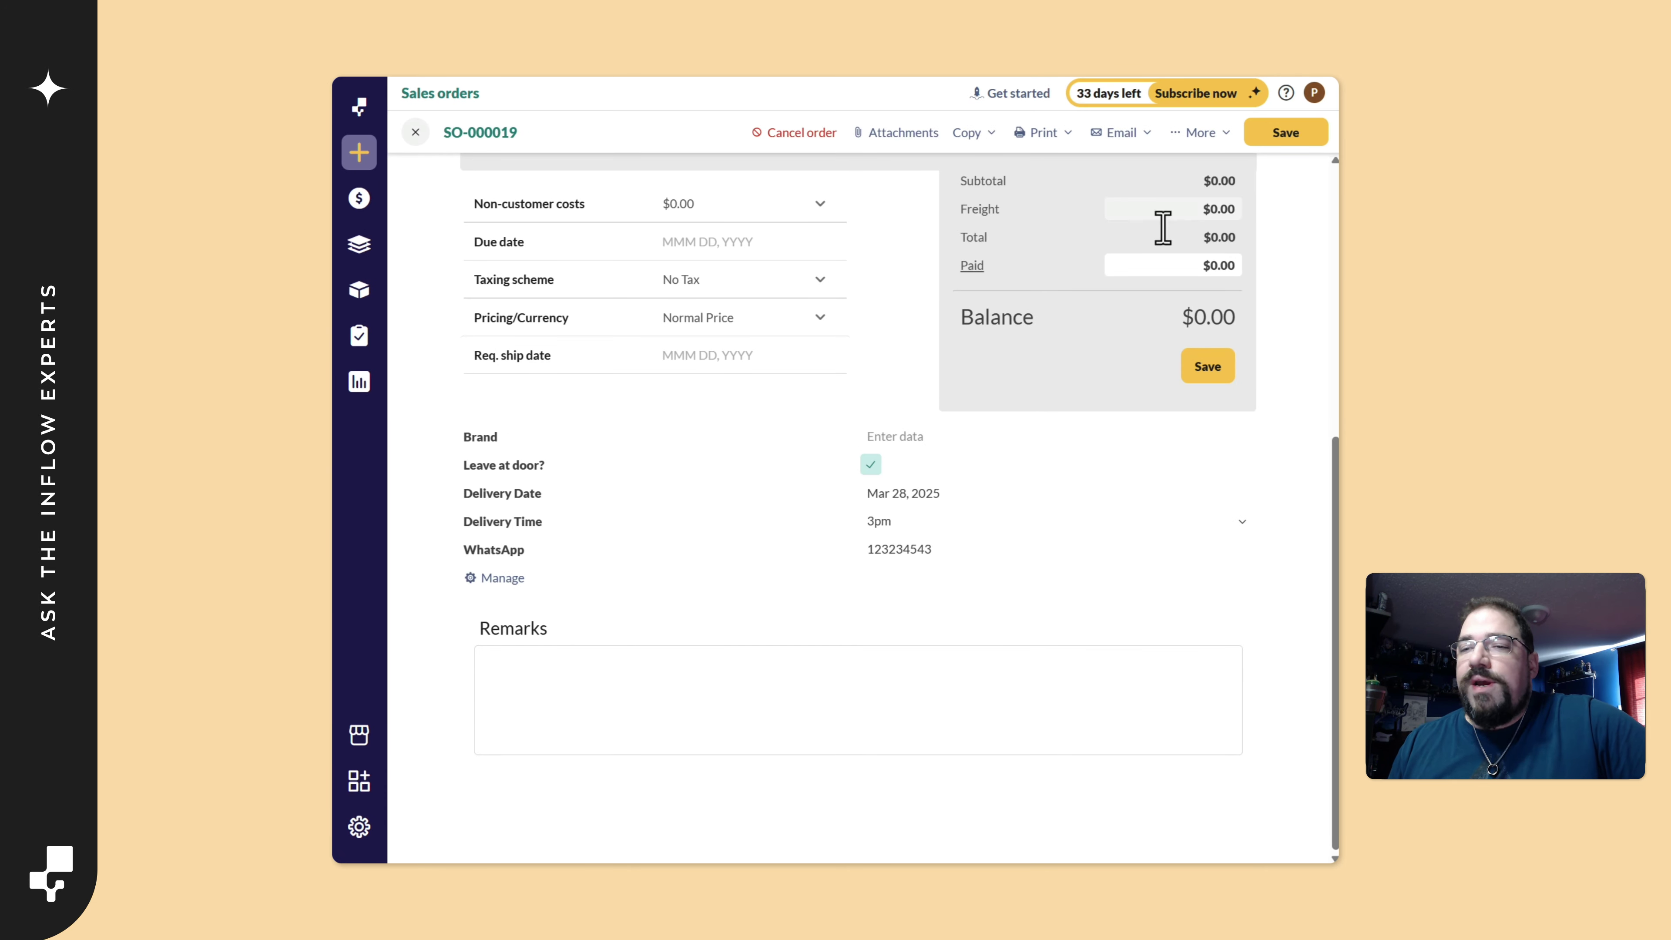
left_click(872, 454)
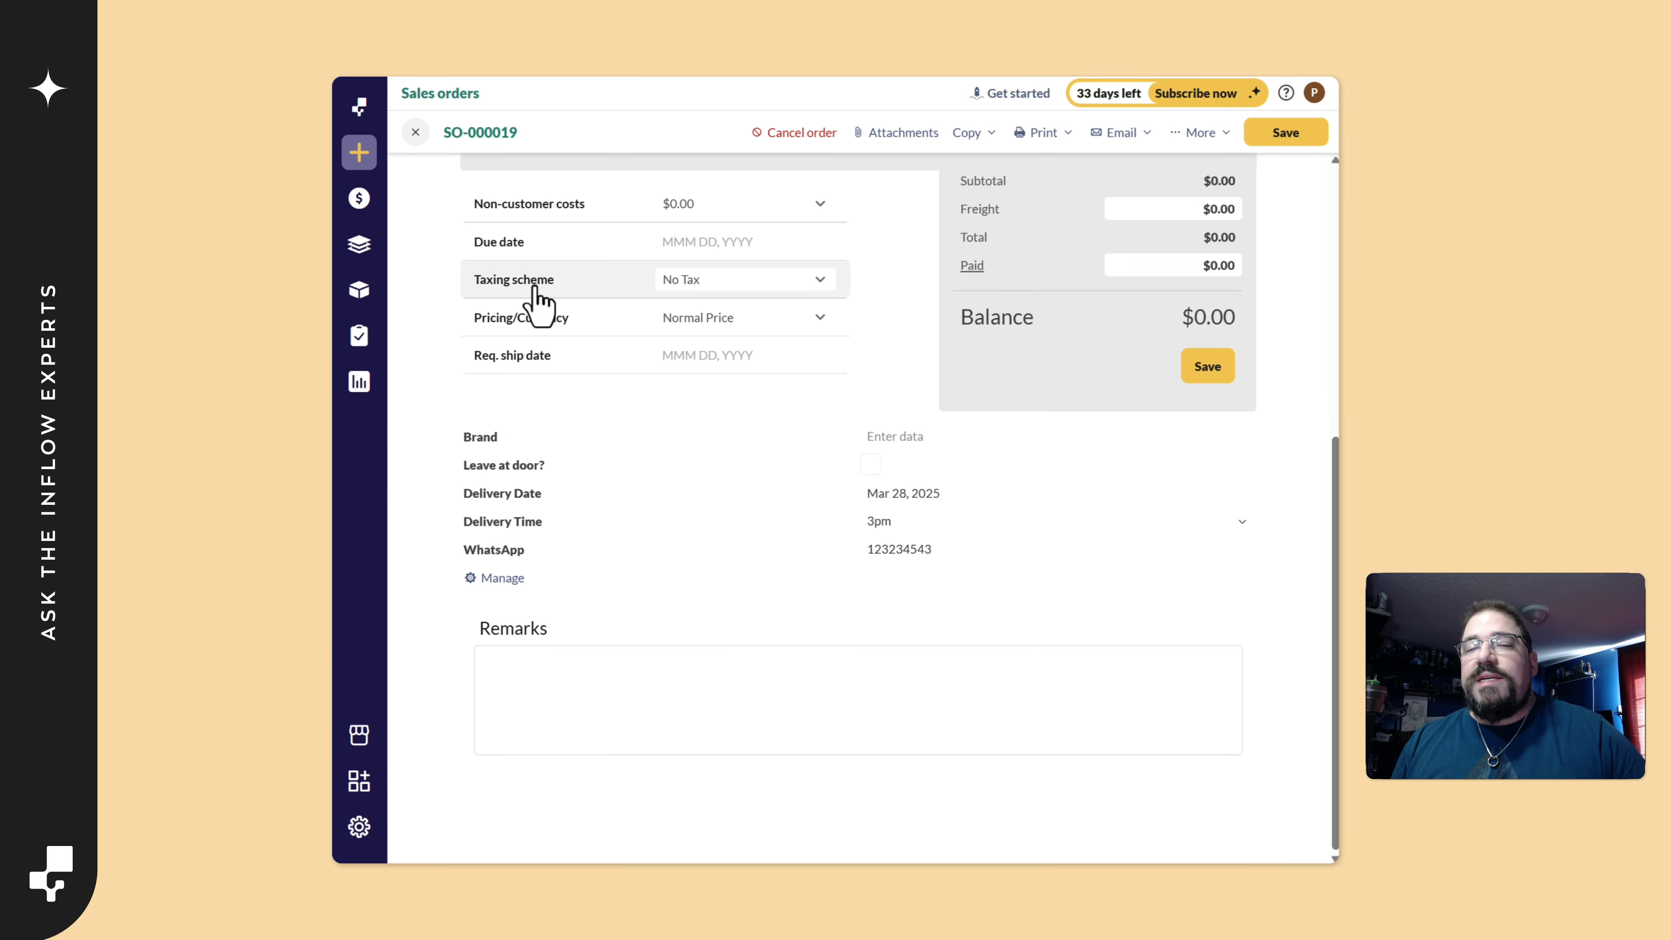
- Go to the products list, open the ADC12 Aluminum Wheel Base product and look over its record
mouse_move(359, 244)
mouse_move(359, 290)
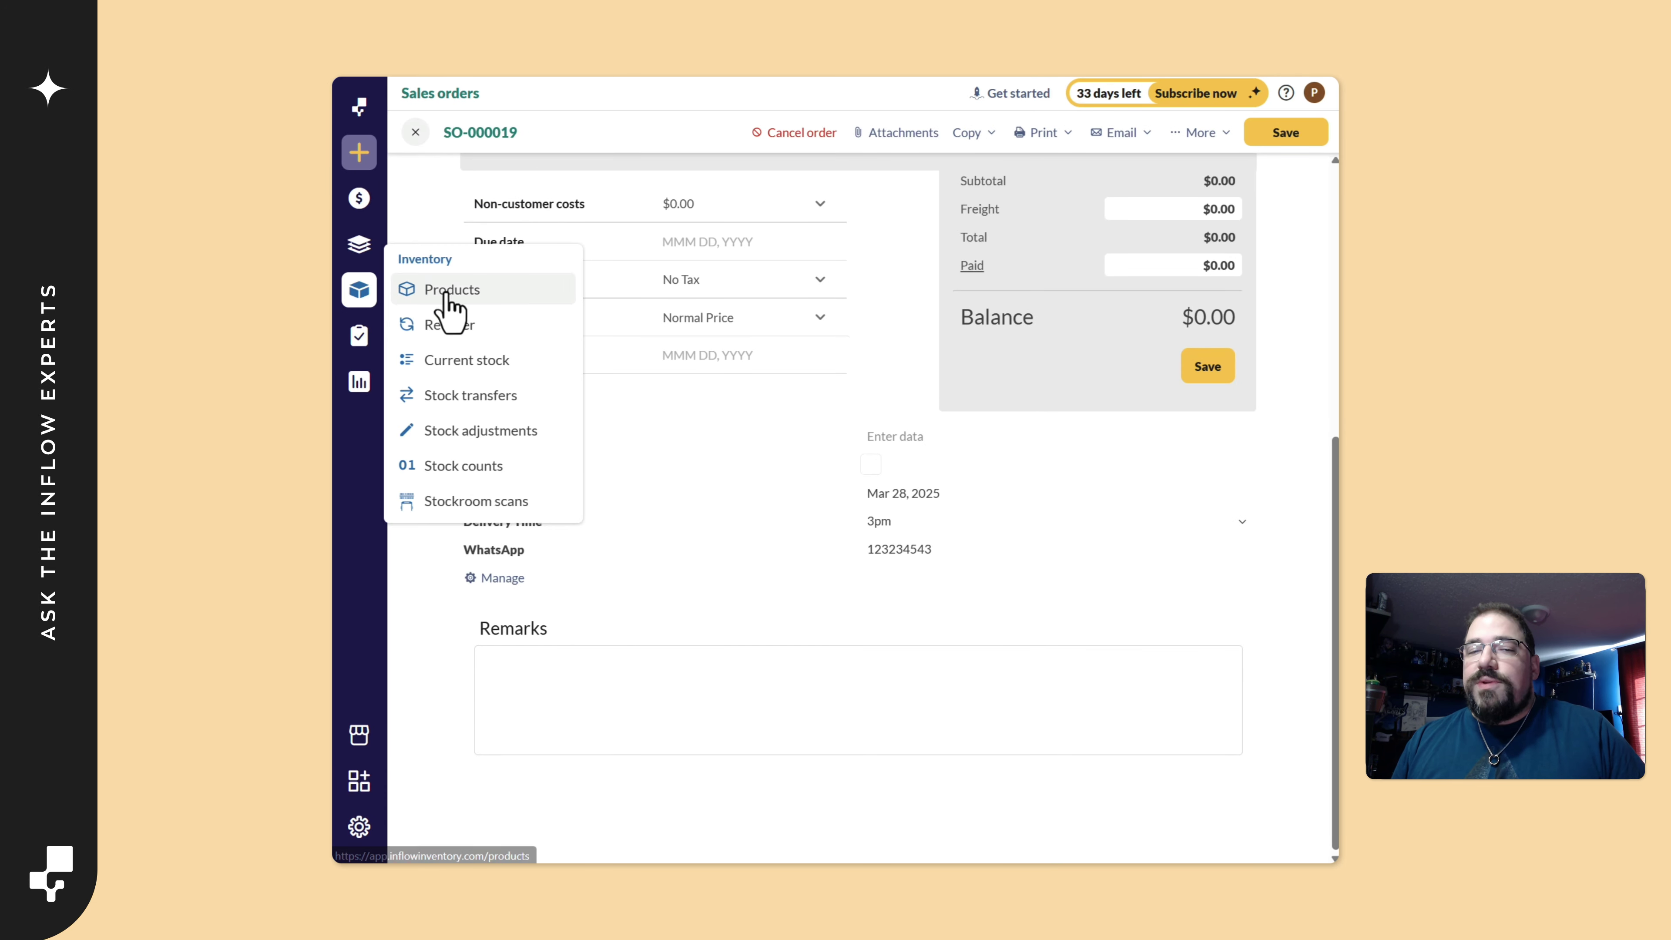
left_click(438, 293)
left_click(913, 490)
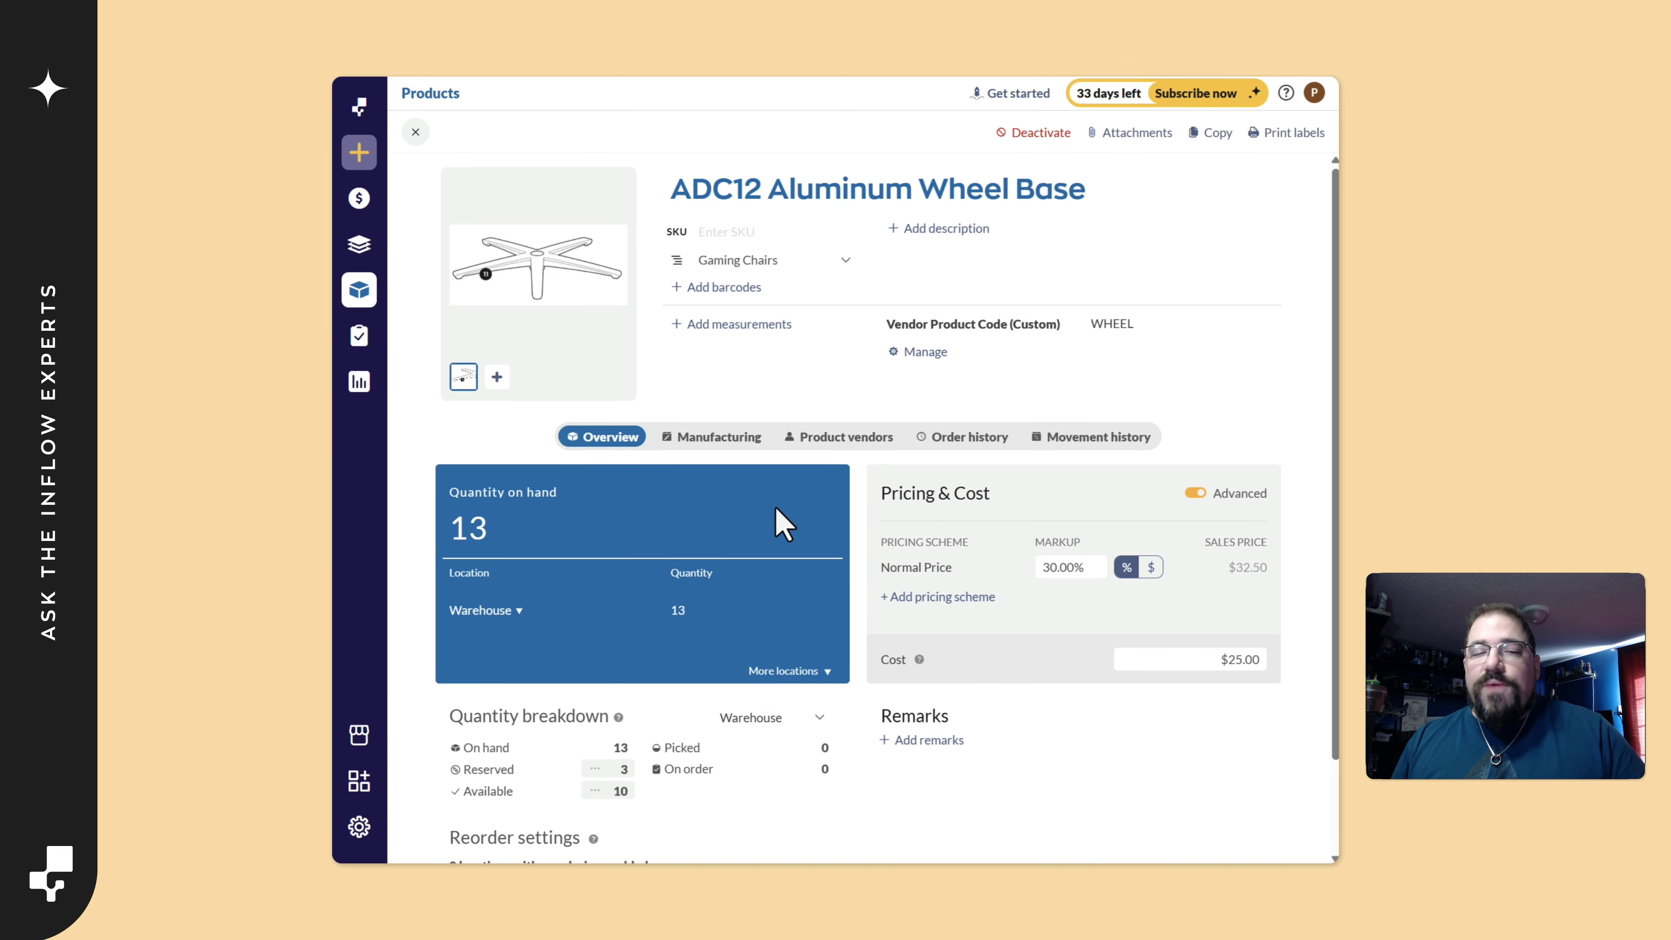
scroll(778, 516, "down", 2)
scroll(895, 474, "up", 2)
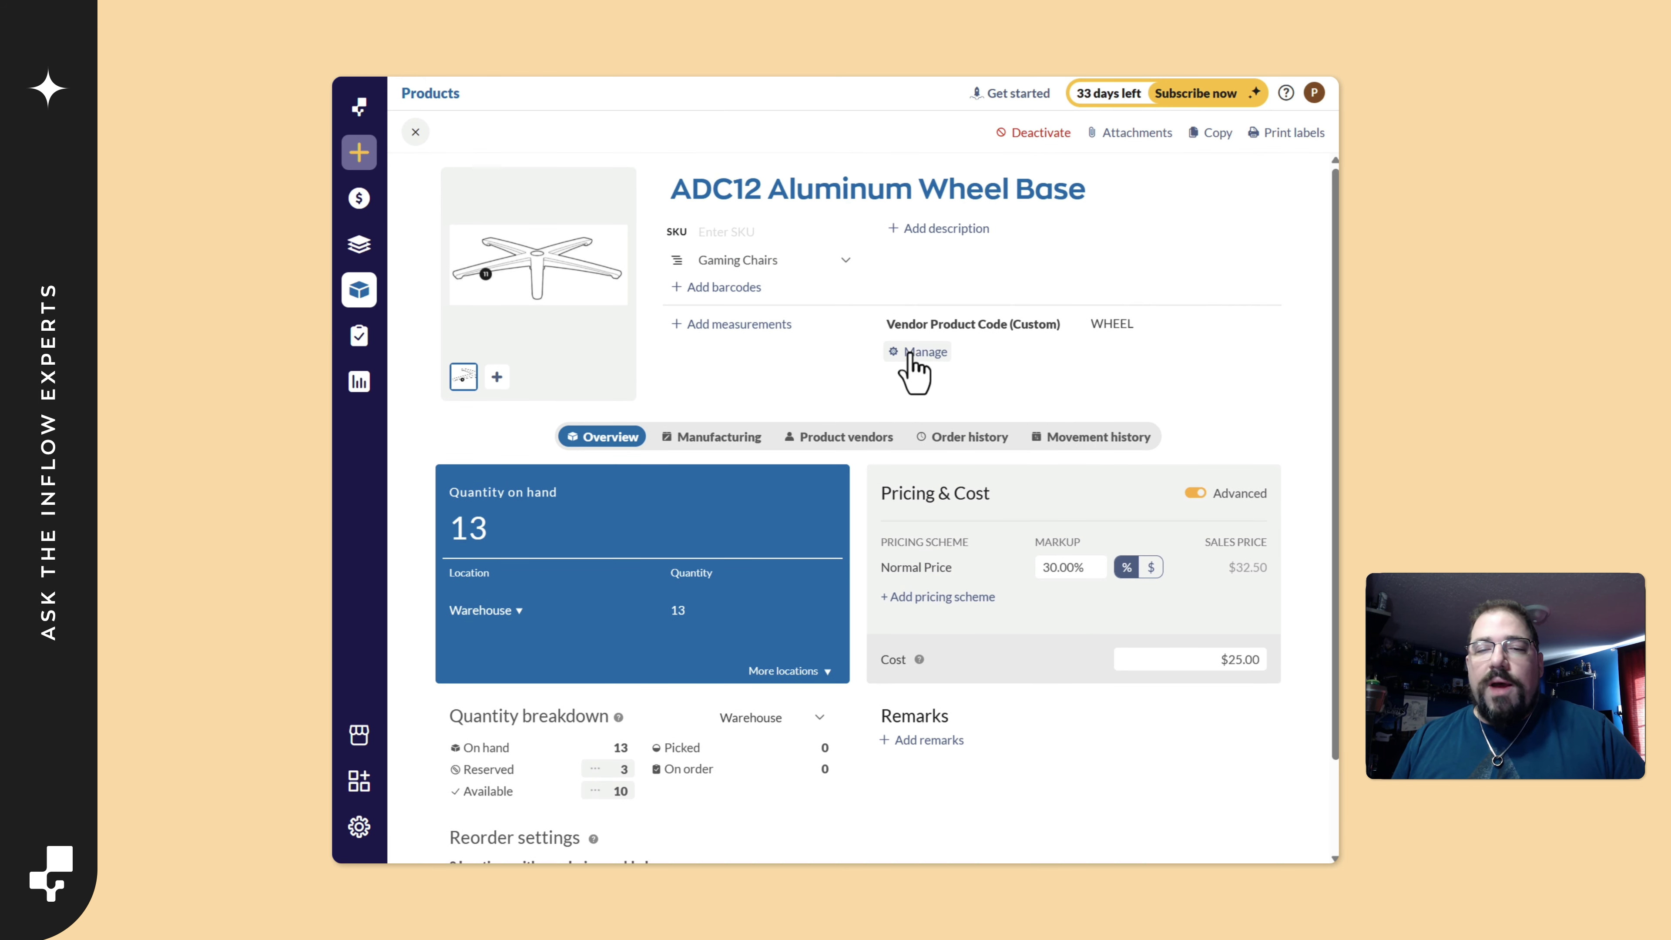
- Add a second custom field in the product custom field settings and start renaming it
left_click(918, 352)
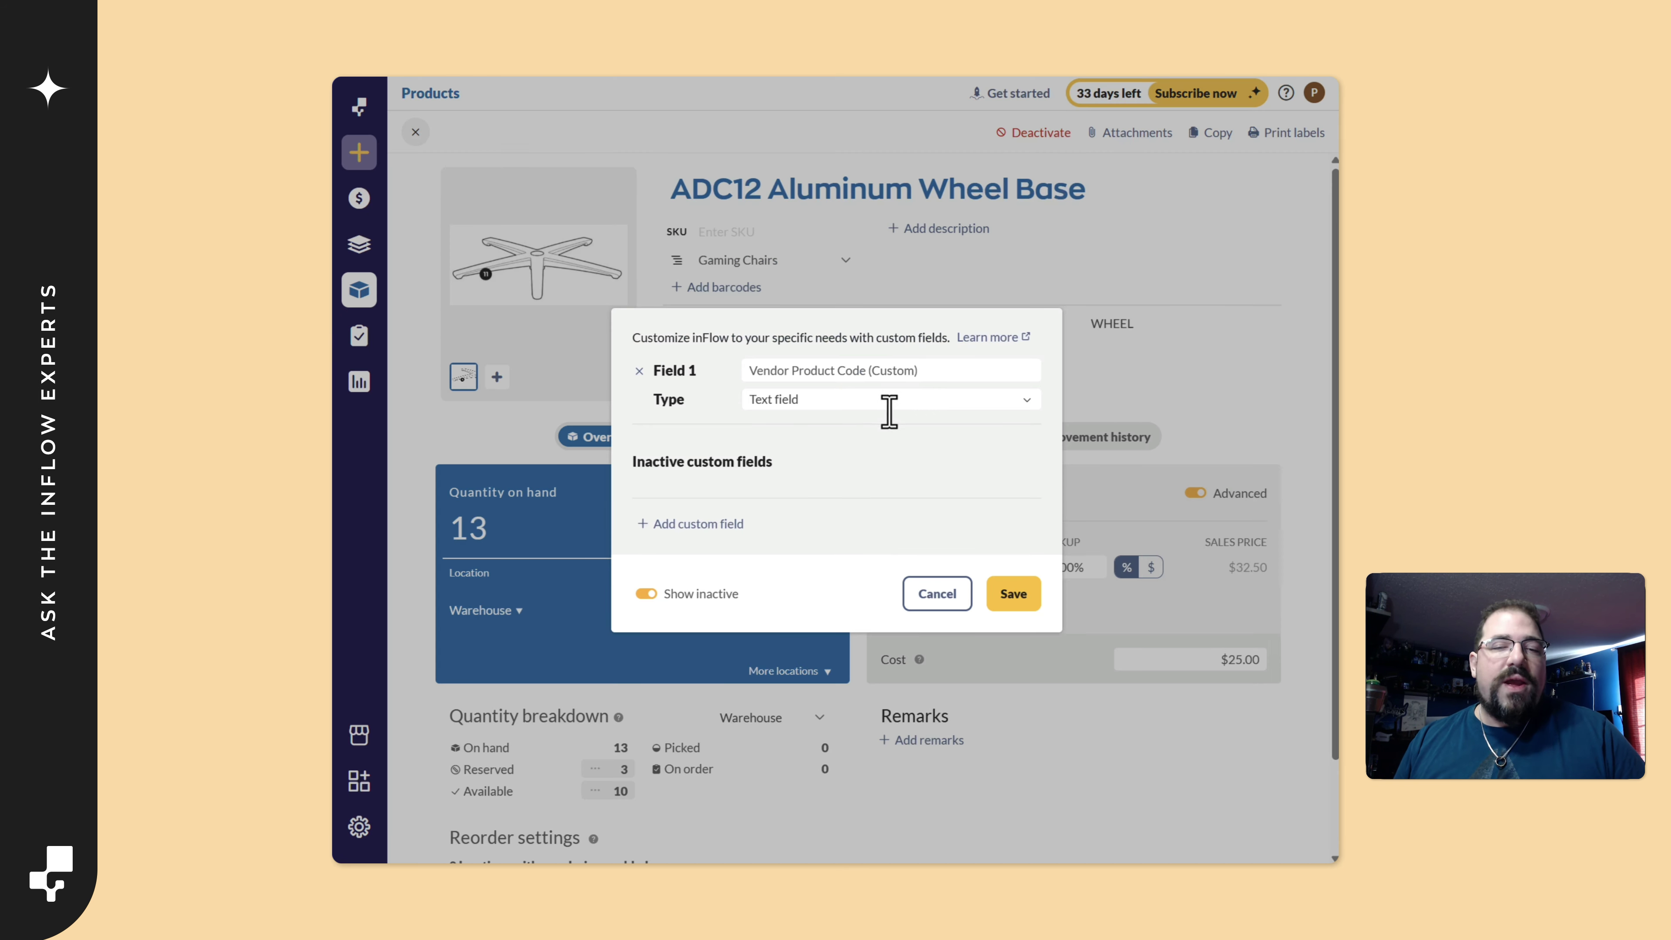
left_click(698, 523)
left_click_drag(825, 415, 748, 413)
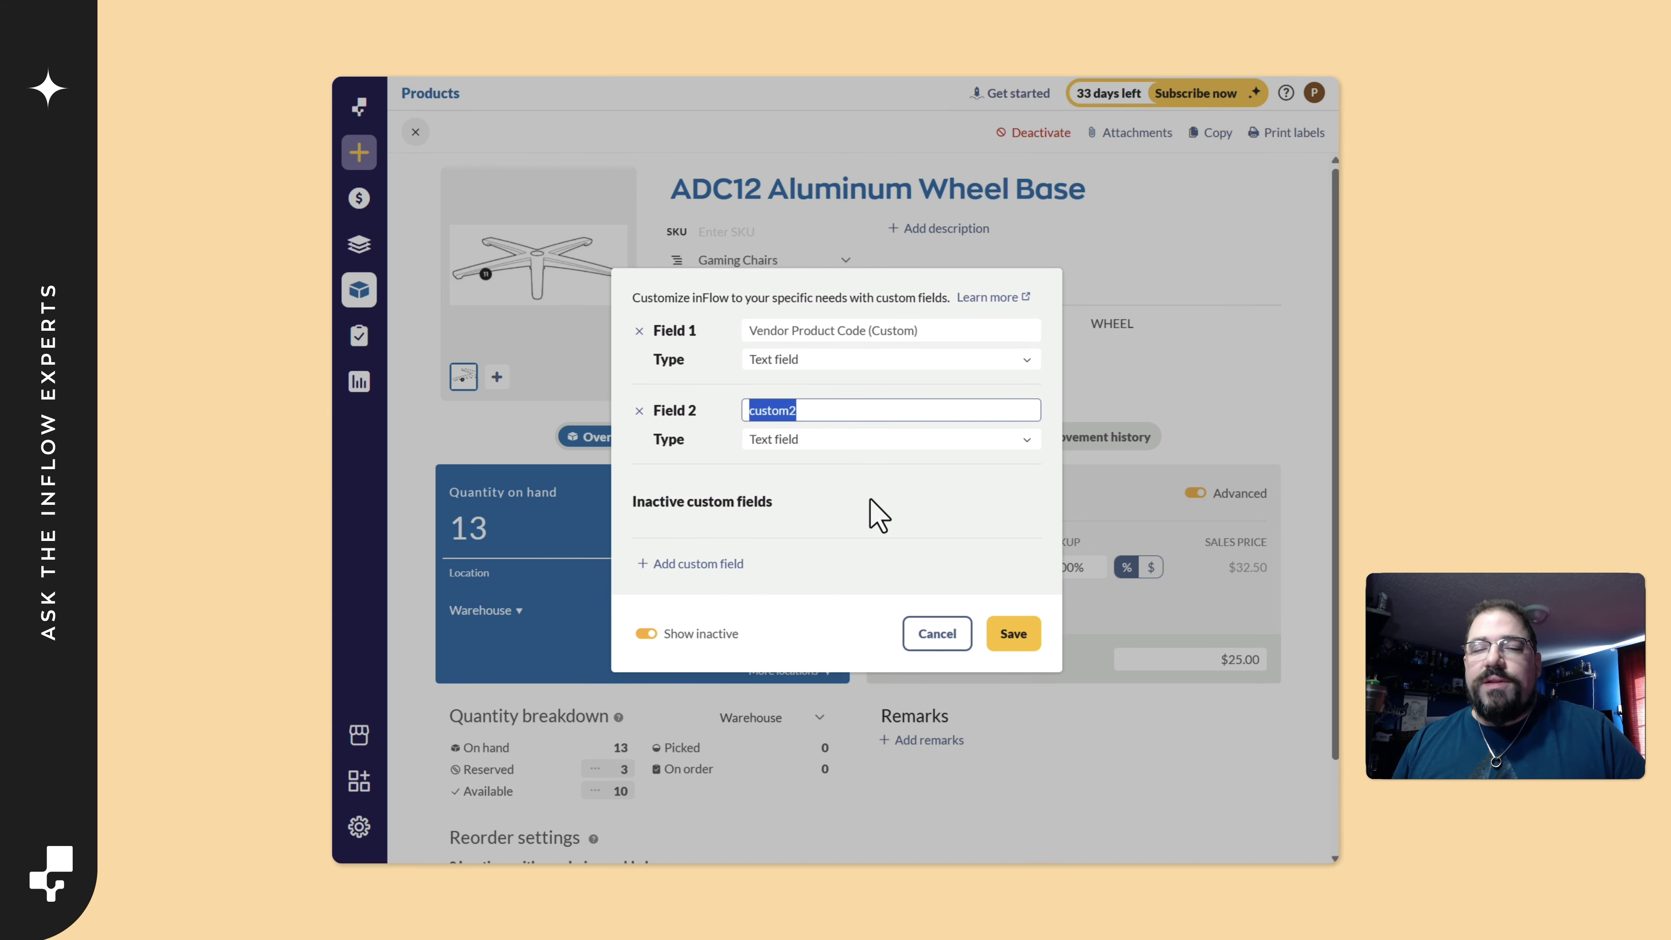